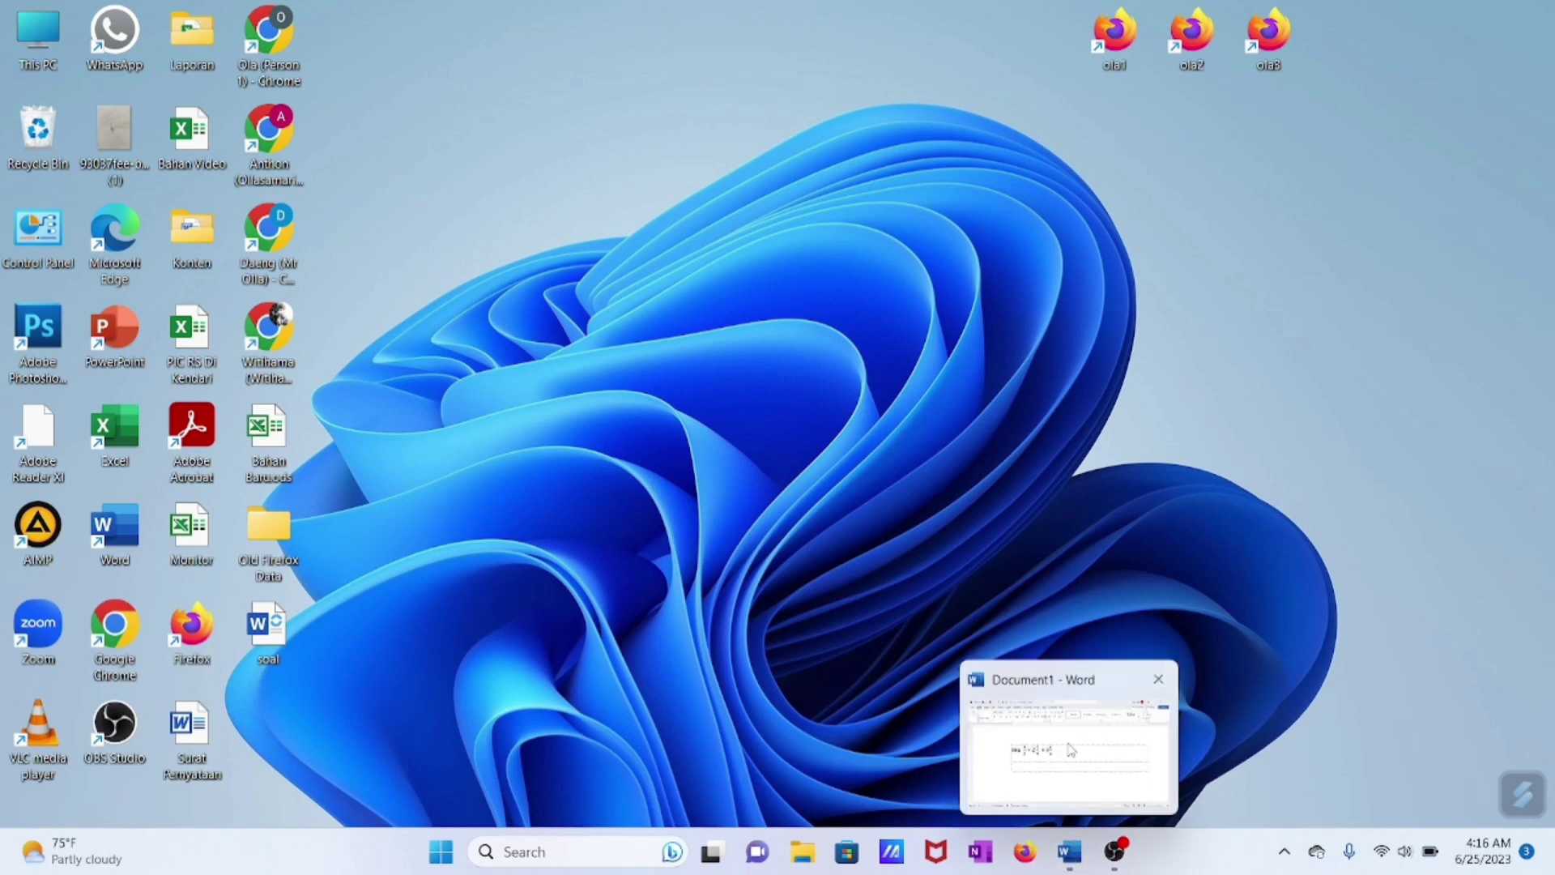
Step: Restore the Document1 Word window from the taskbar to show the example fraction row
left_click(1073, 749)
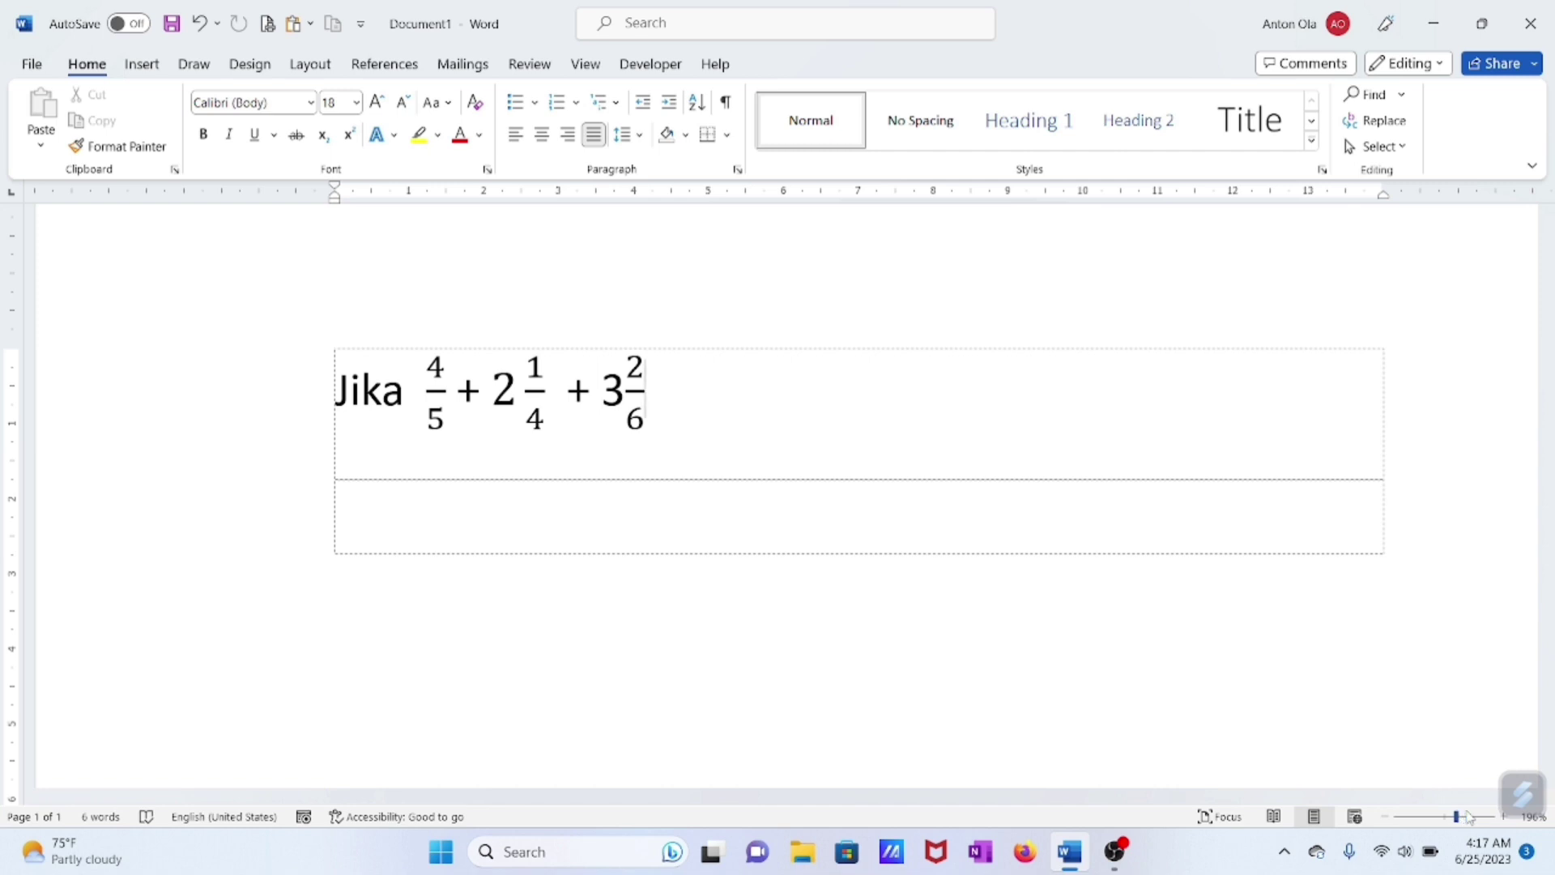
Step: Zoom the page from 196% to about 215% and place the cursor in the empty lower cell
left_click_drag(1457, 816, 1459, 816)
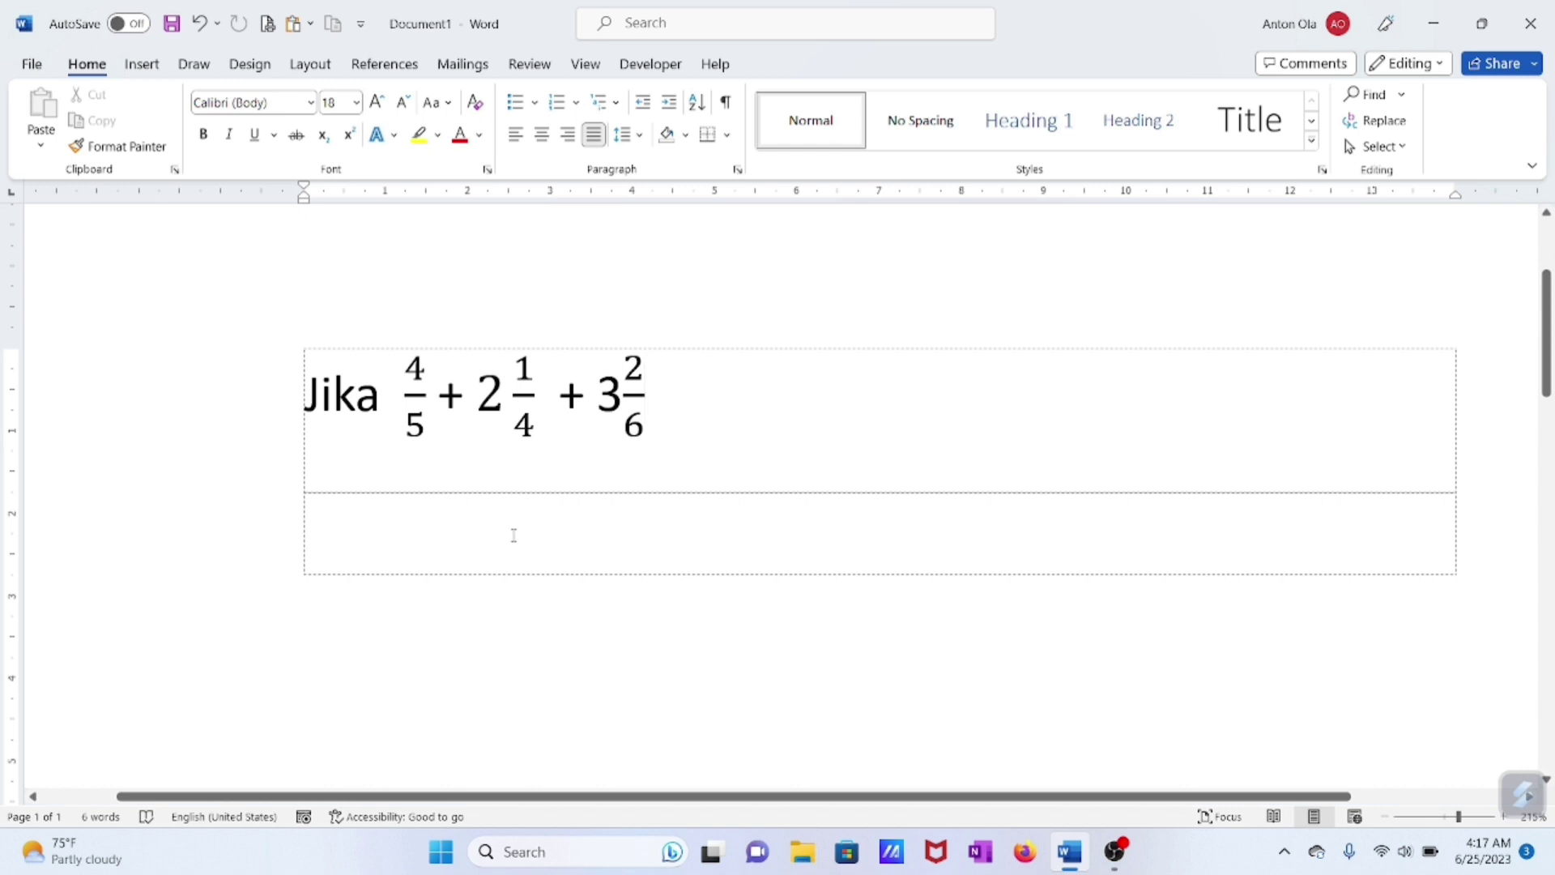
left_click(413, 532)
Step: Type 'Jika' in the lower cell, correcting the typo
type("ji")
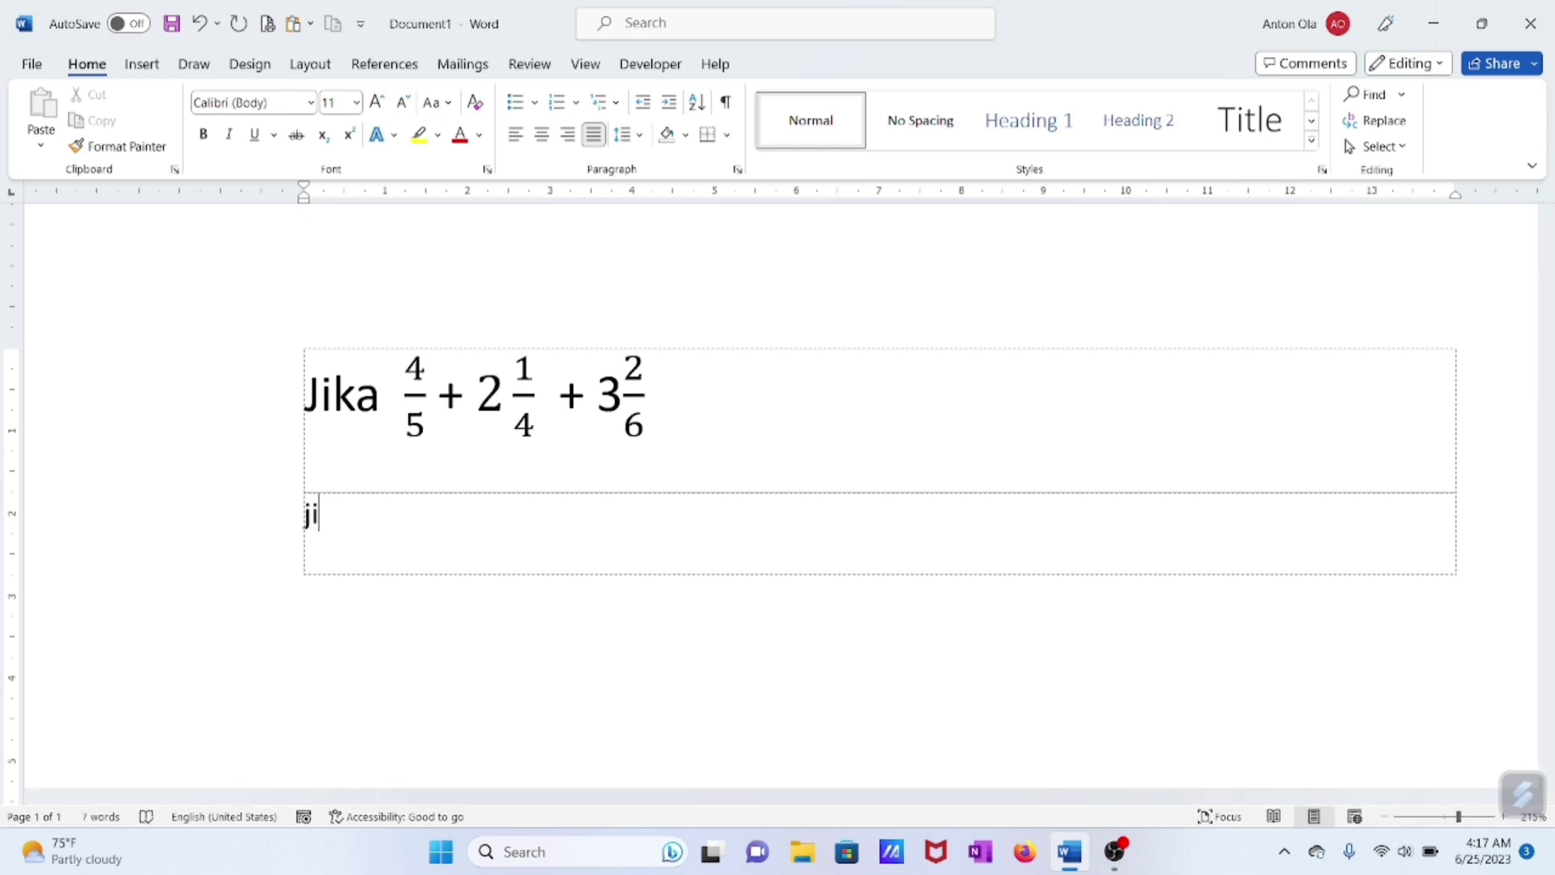
type("a")
key("BackSpace")
type("ka")
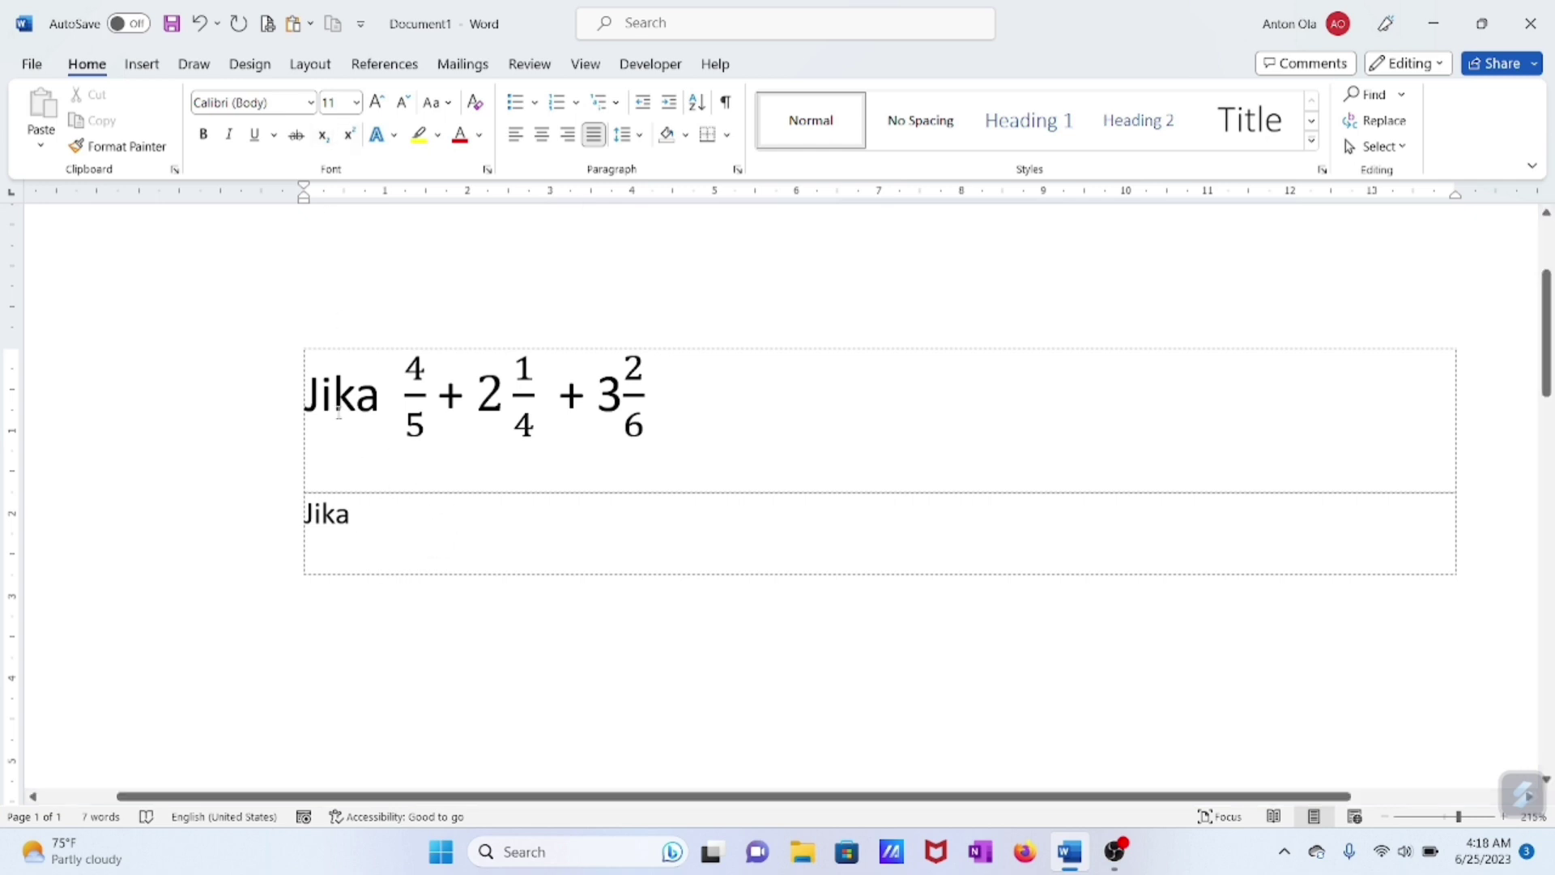
Step: Insert a stacked-fraction equation showing 4/5 after Jika, then type a plus sign
left_click(142, 64)
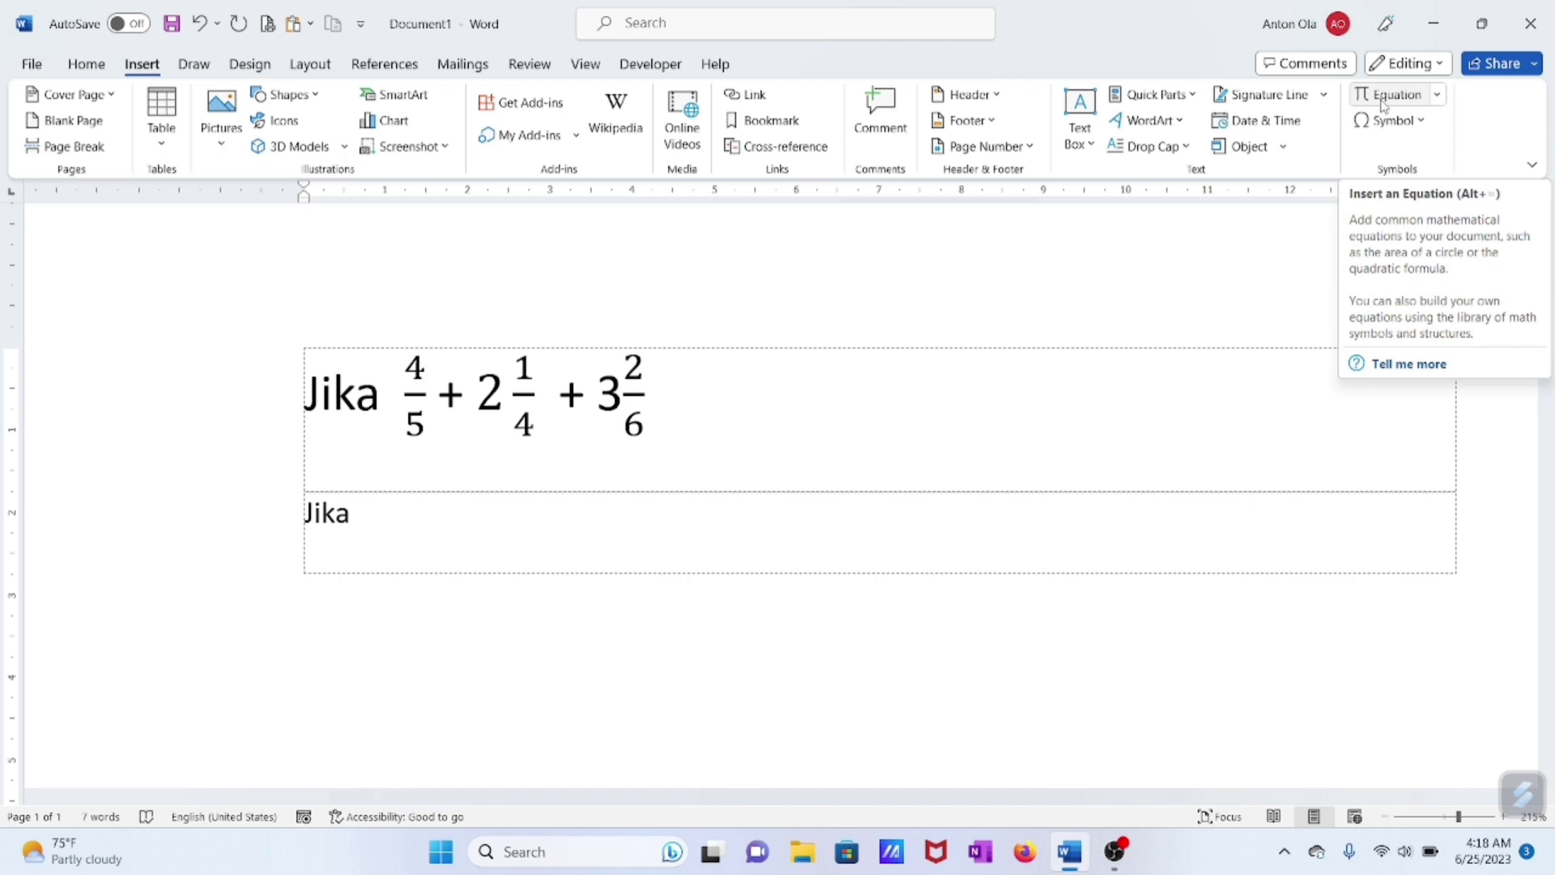
left_click(1383, 101)
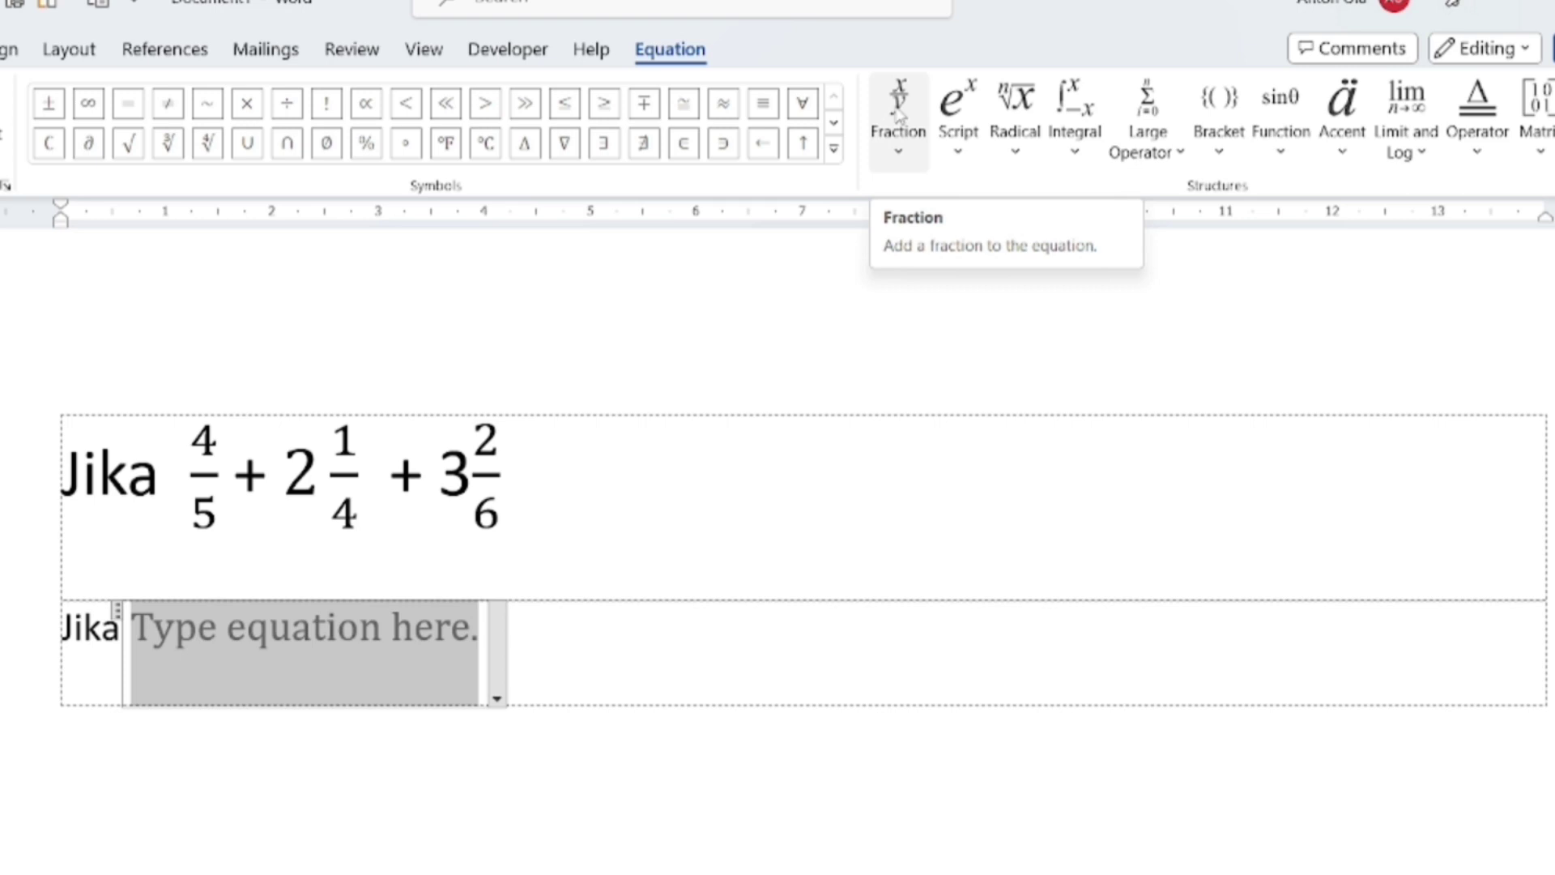
left_click(900, 116)
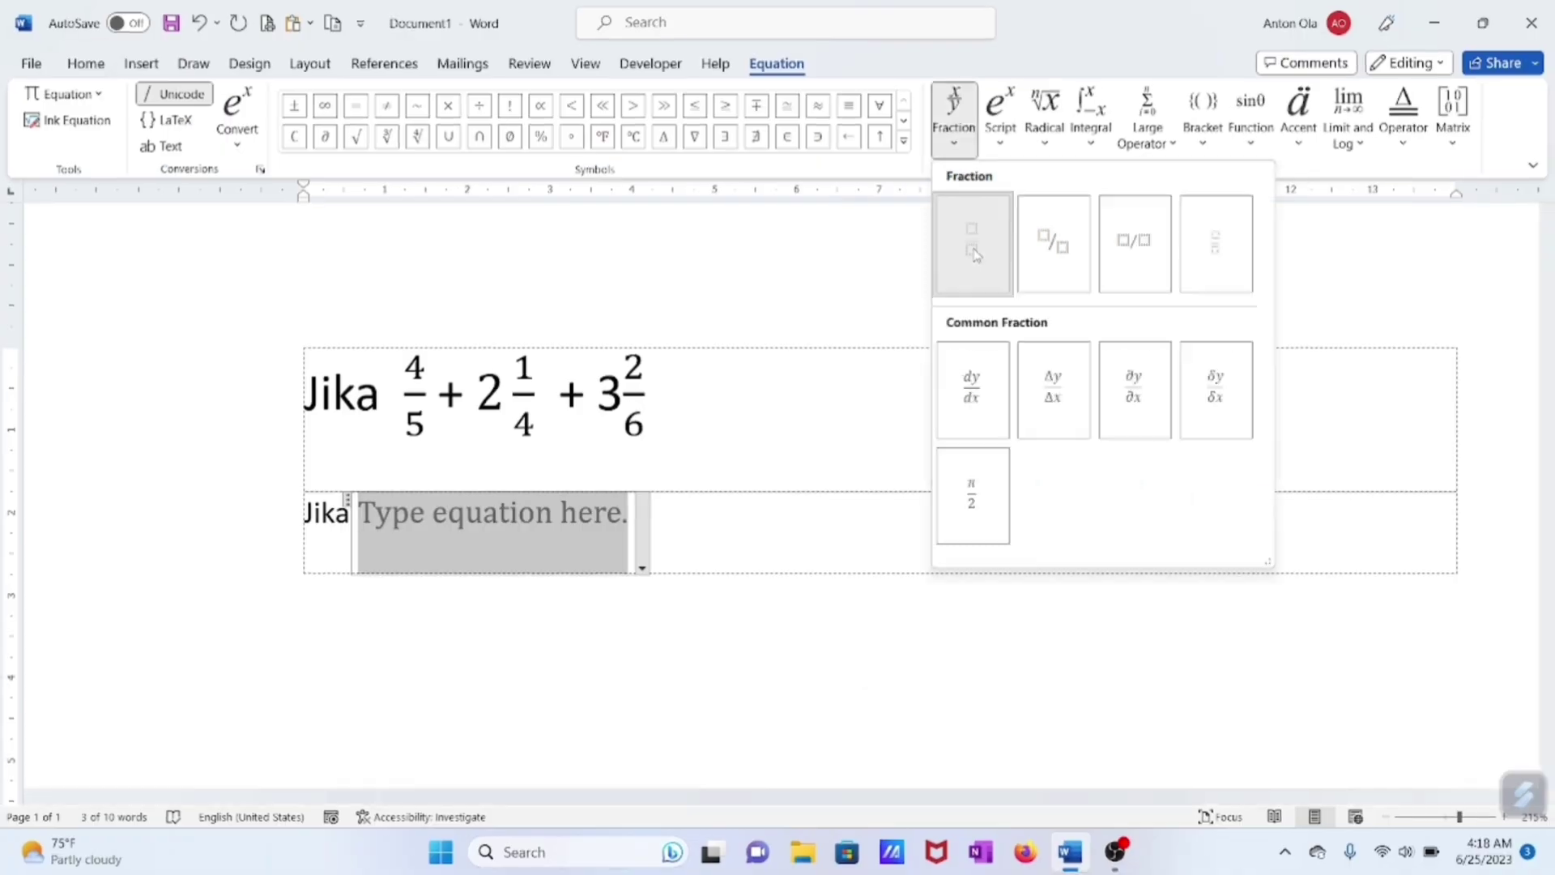
left_click(924, 290)
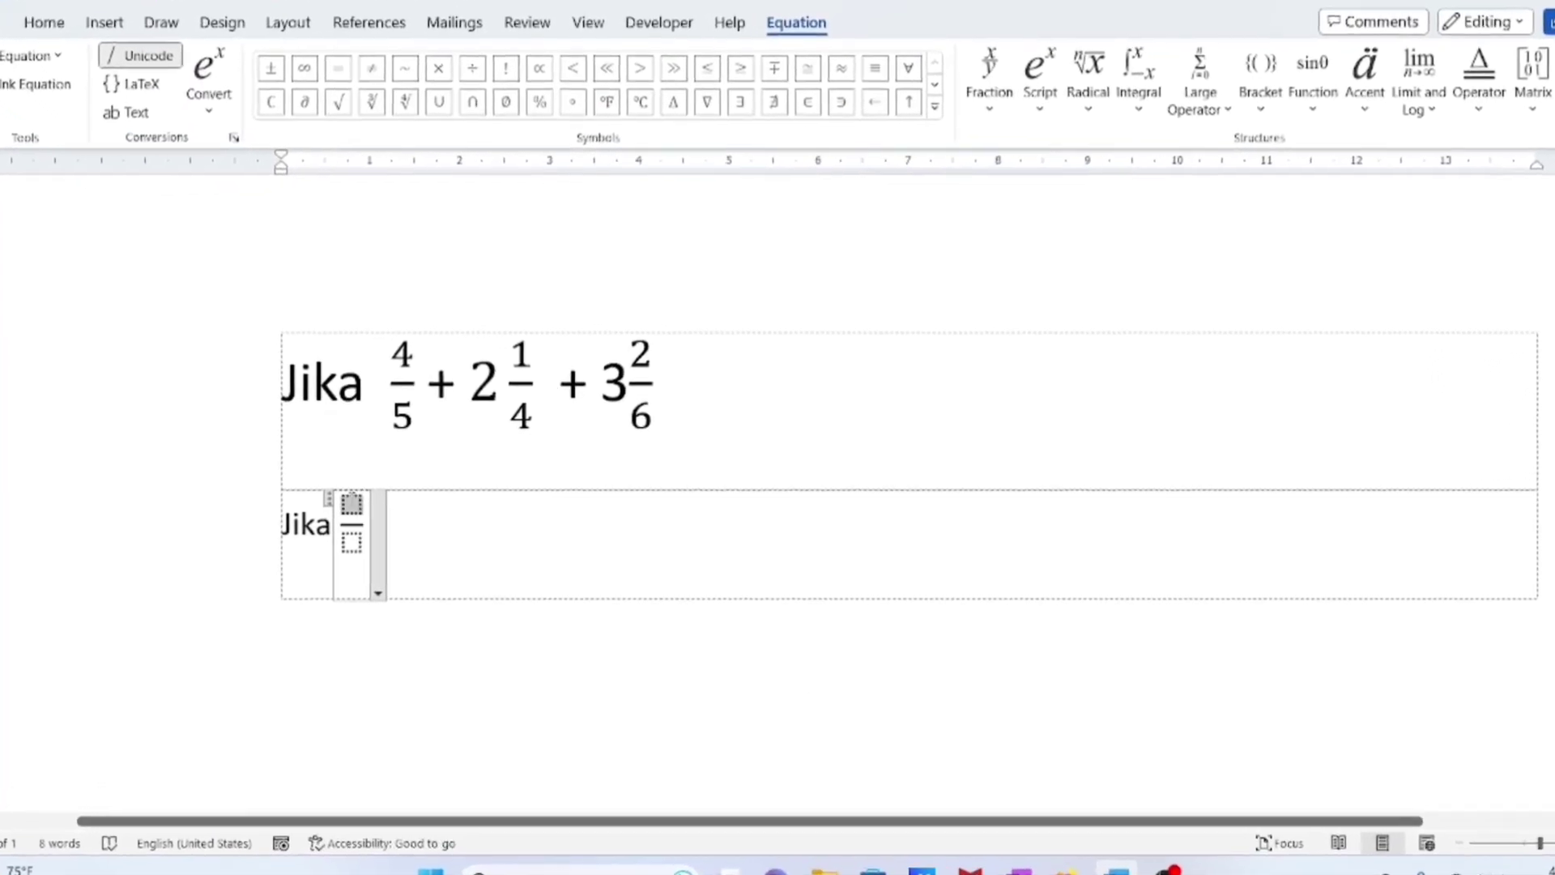
type("4")
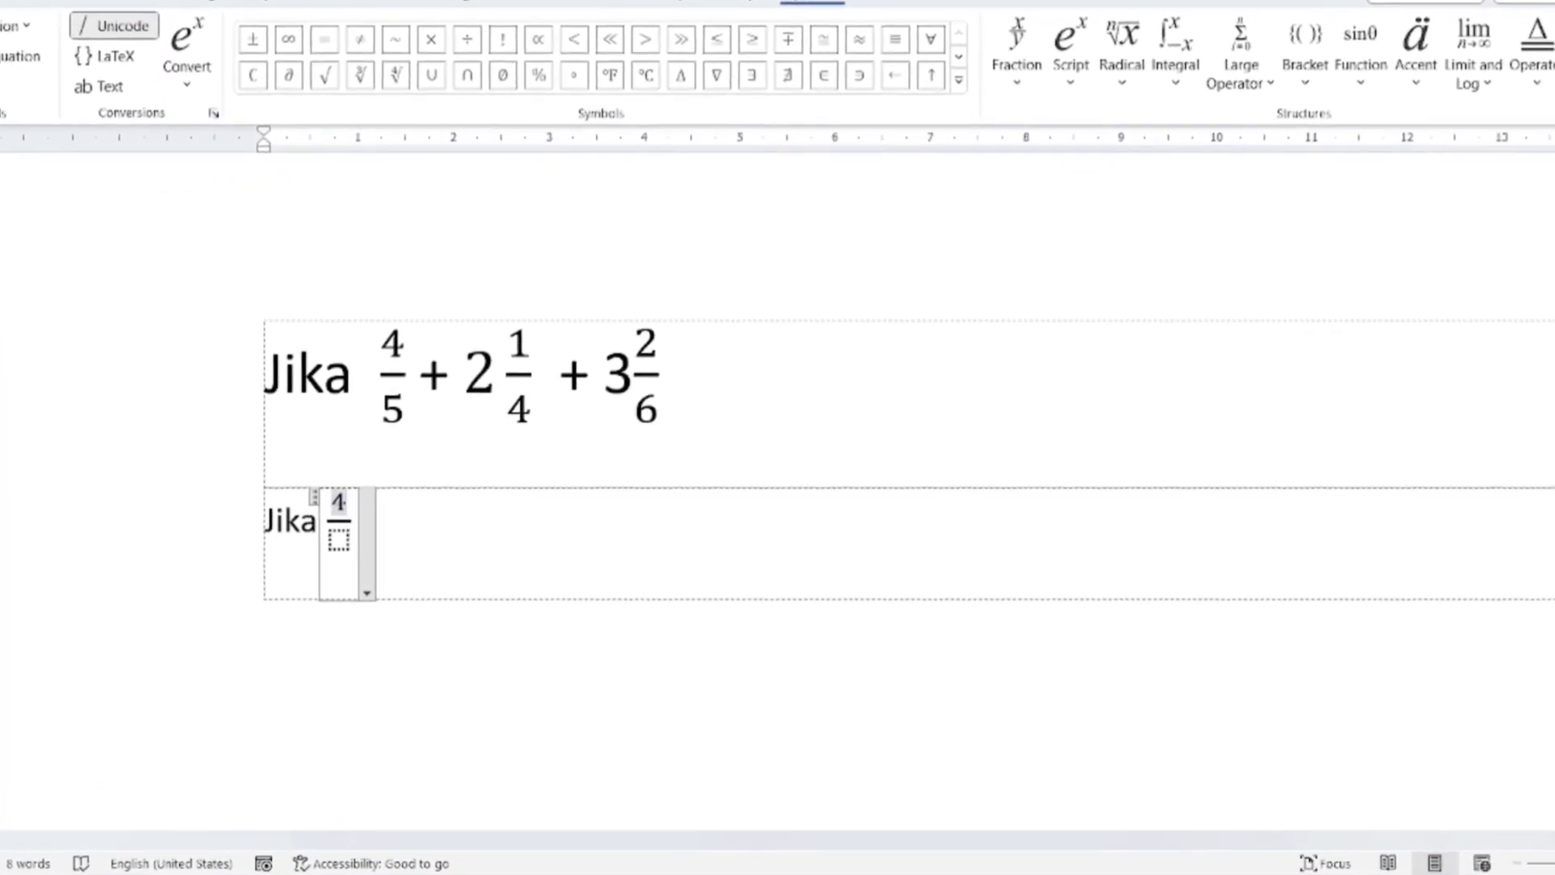
key("Down")
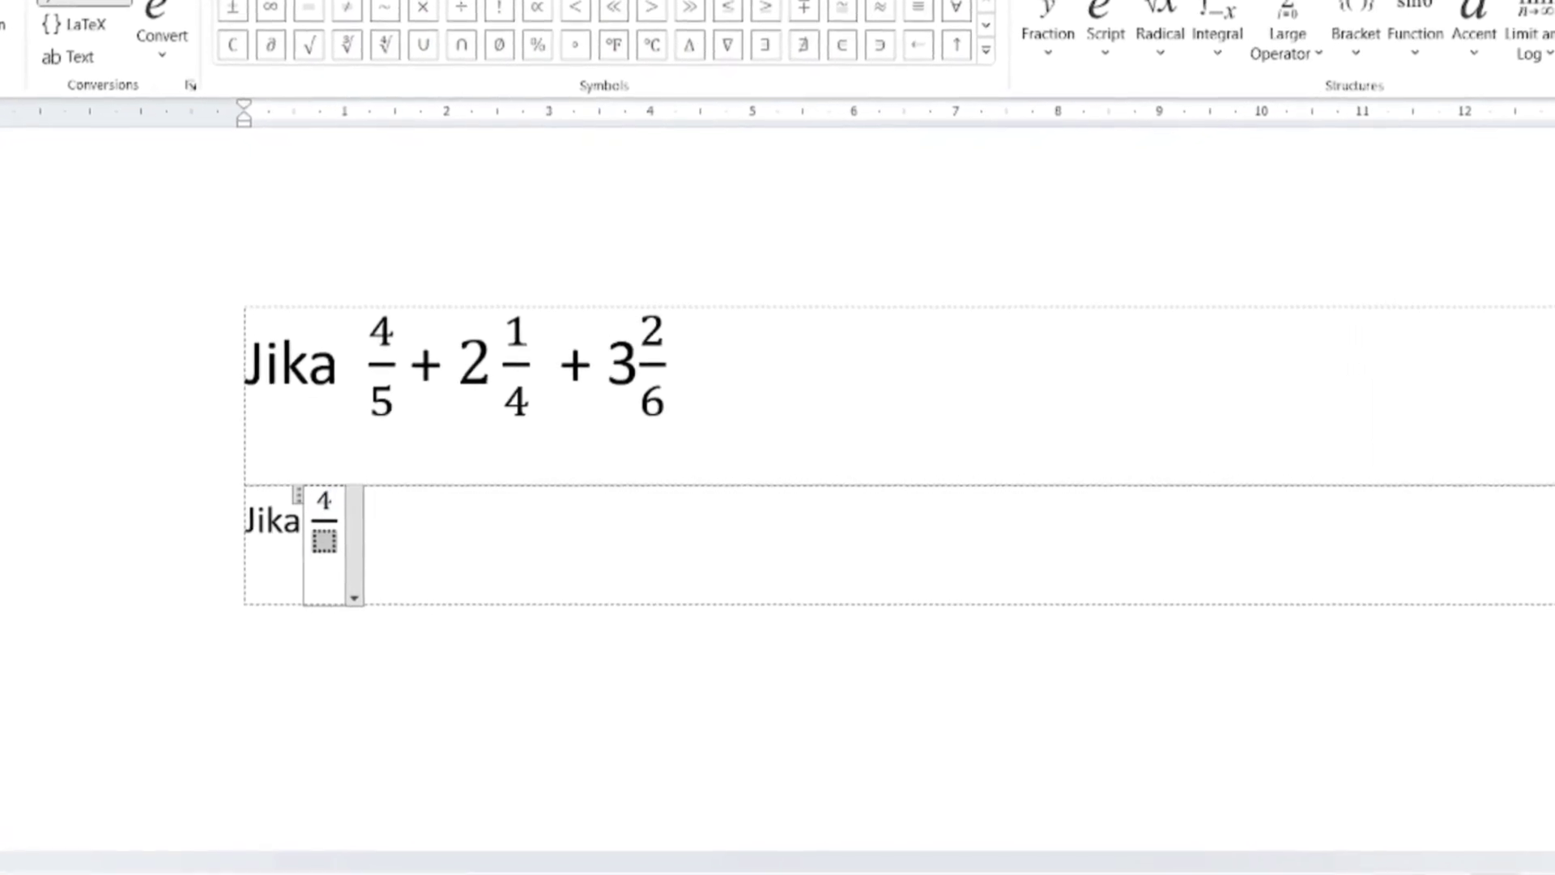
type("5")
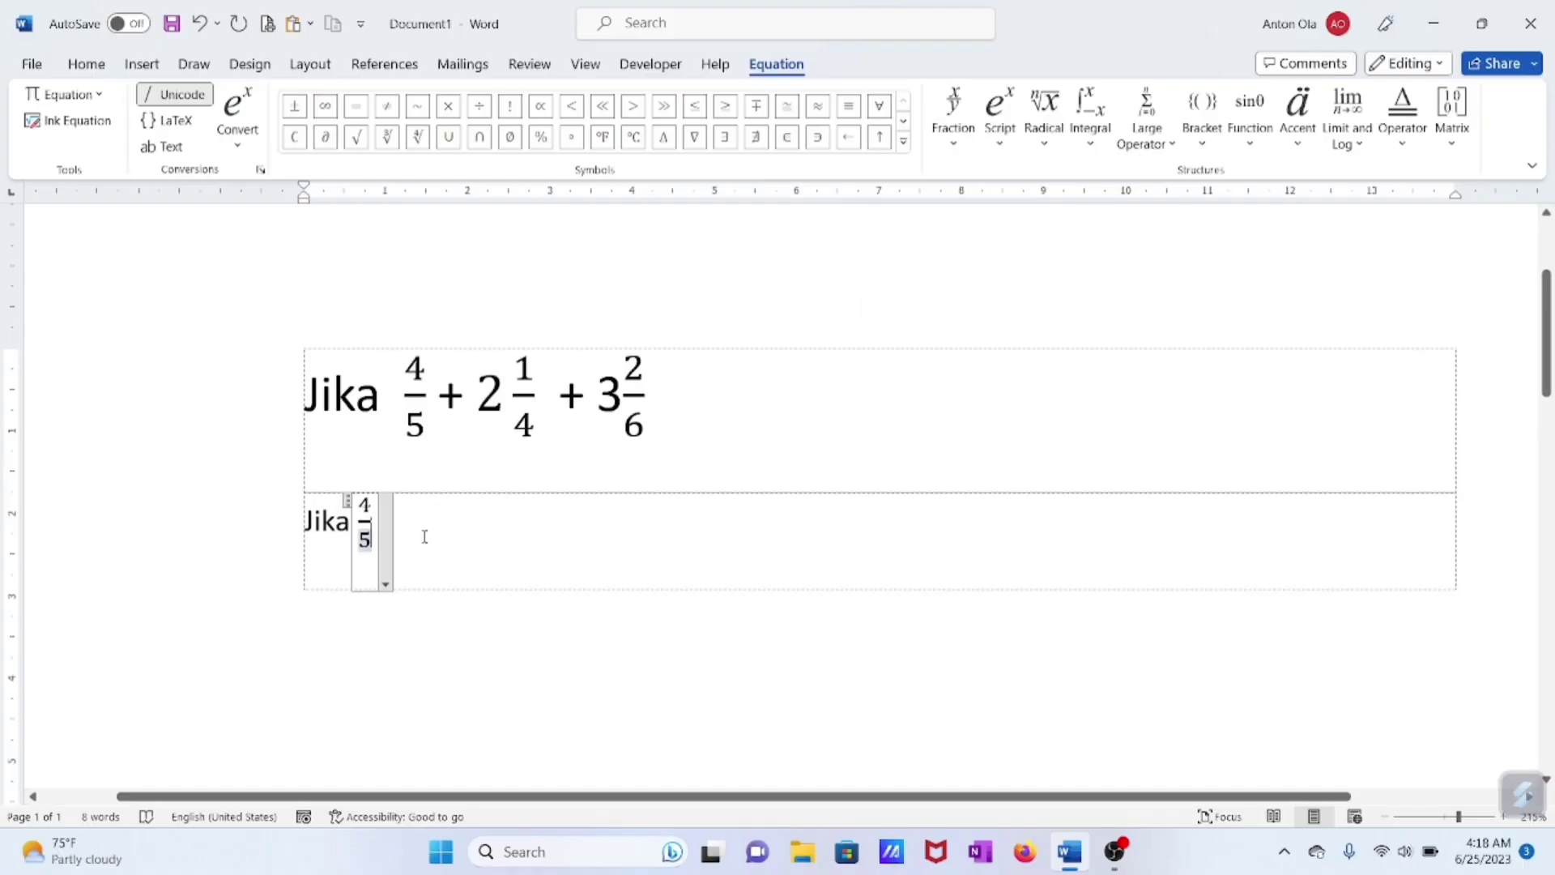
left_click(424, 537)
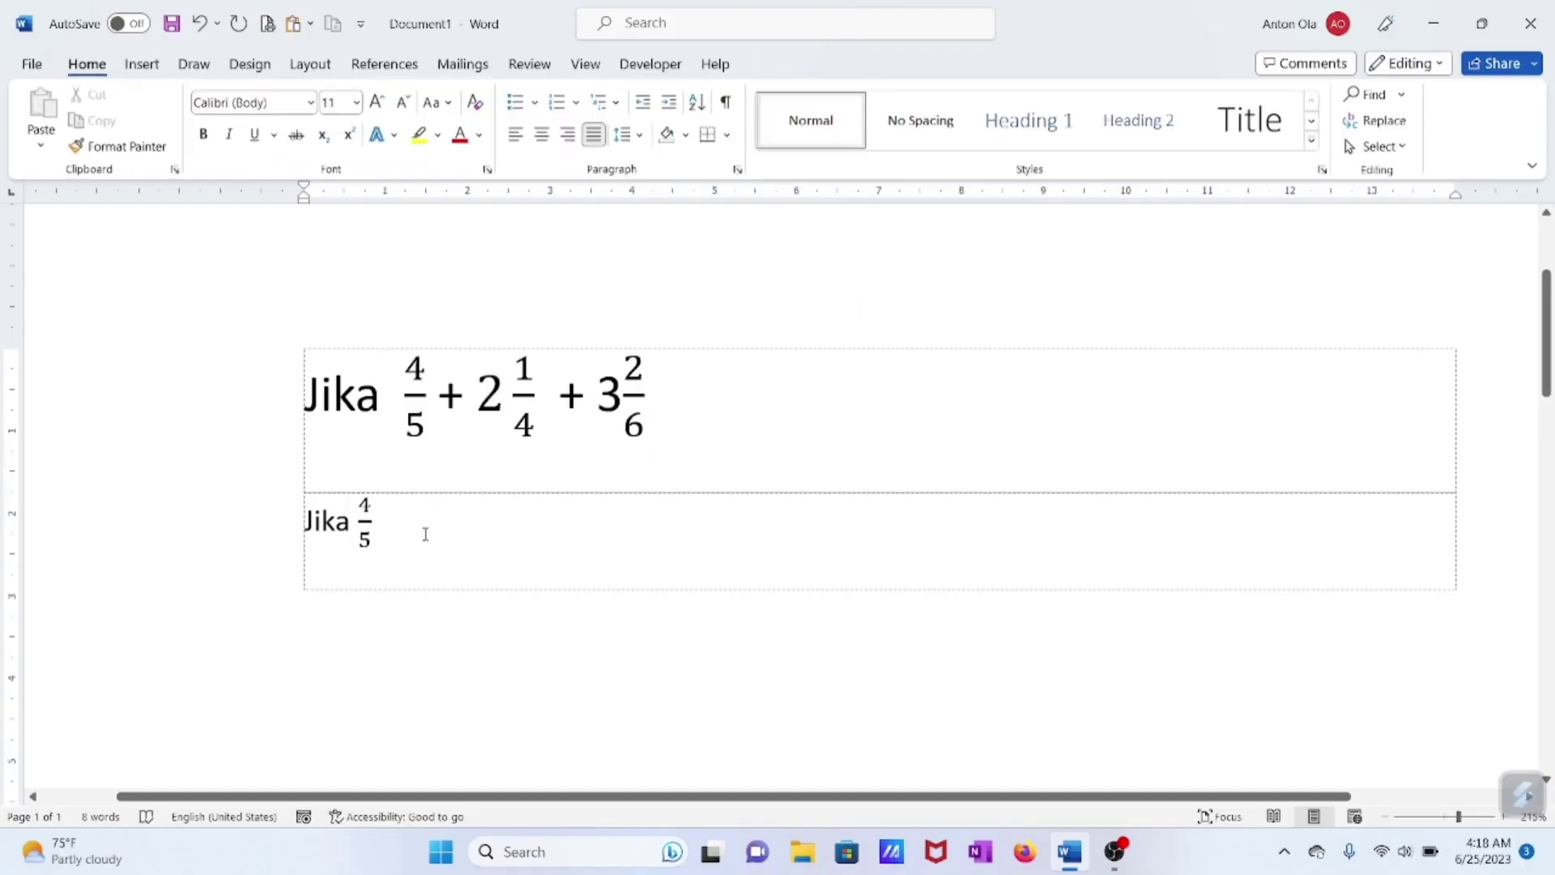
type("+")
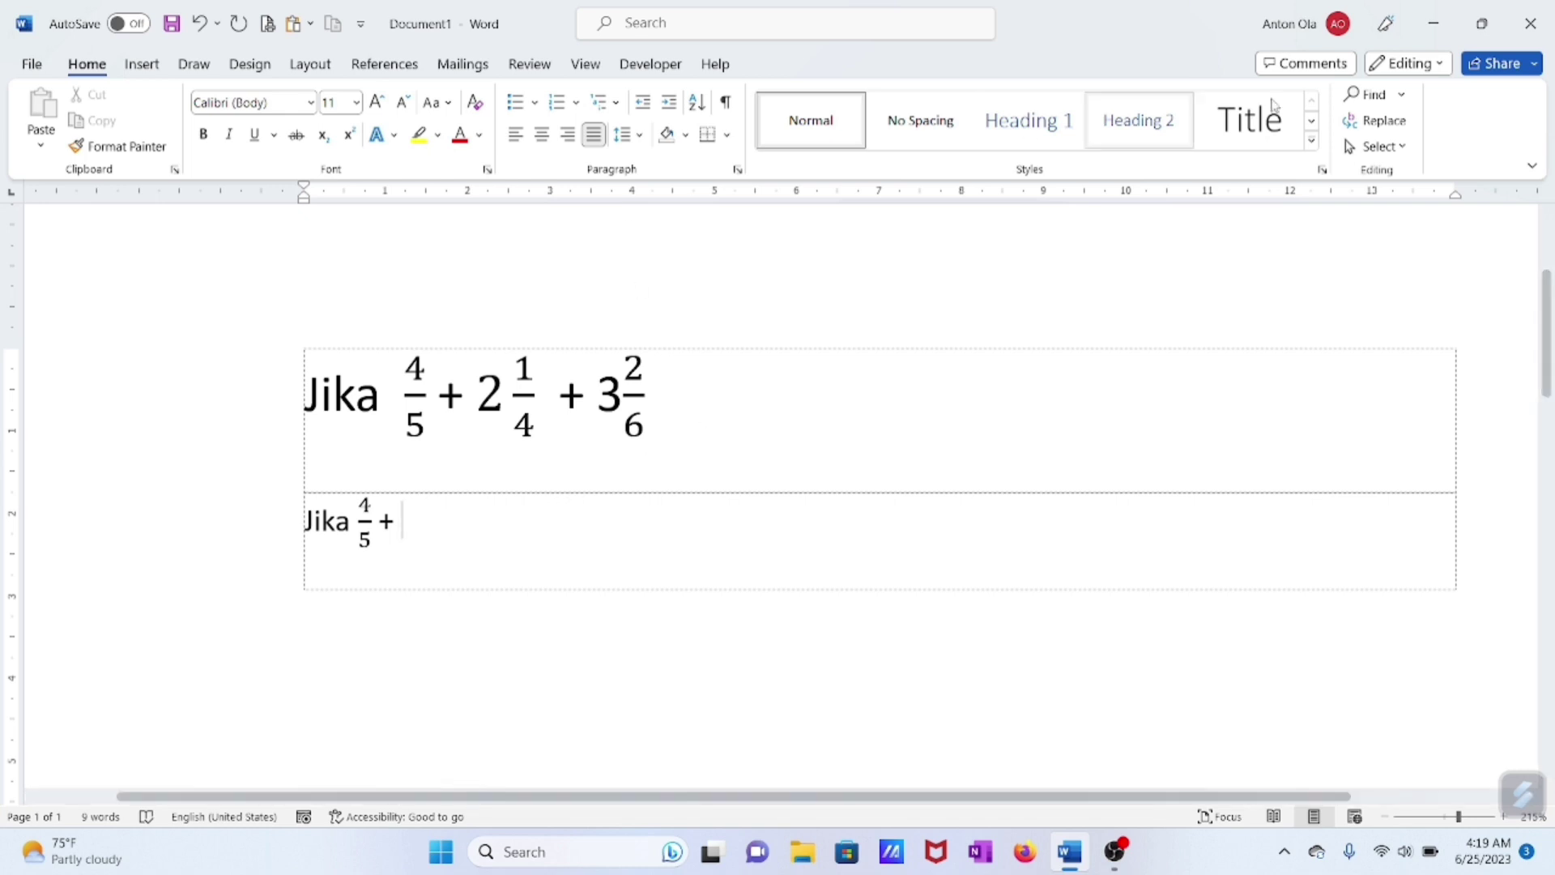
Step: Insert a new equation with an empty stacked fraction after the plus sign
left_click(142, 64)
left_click(1411, 104)
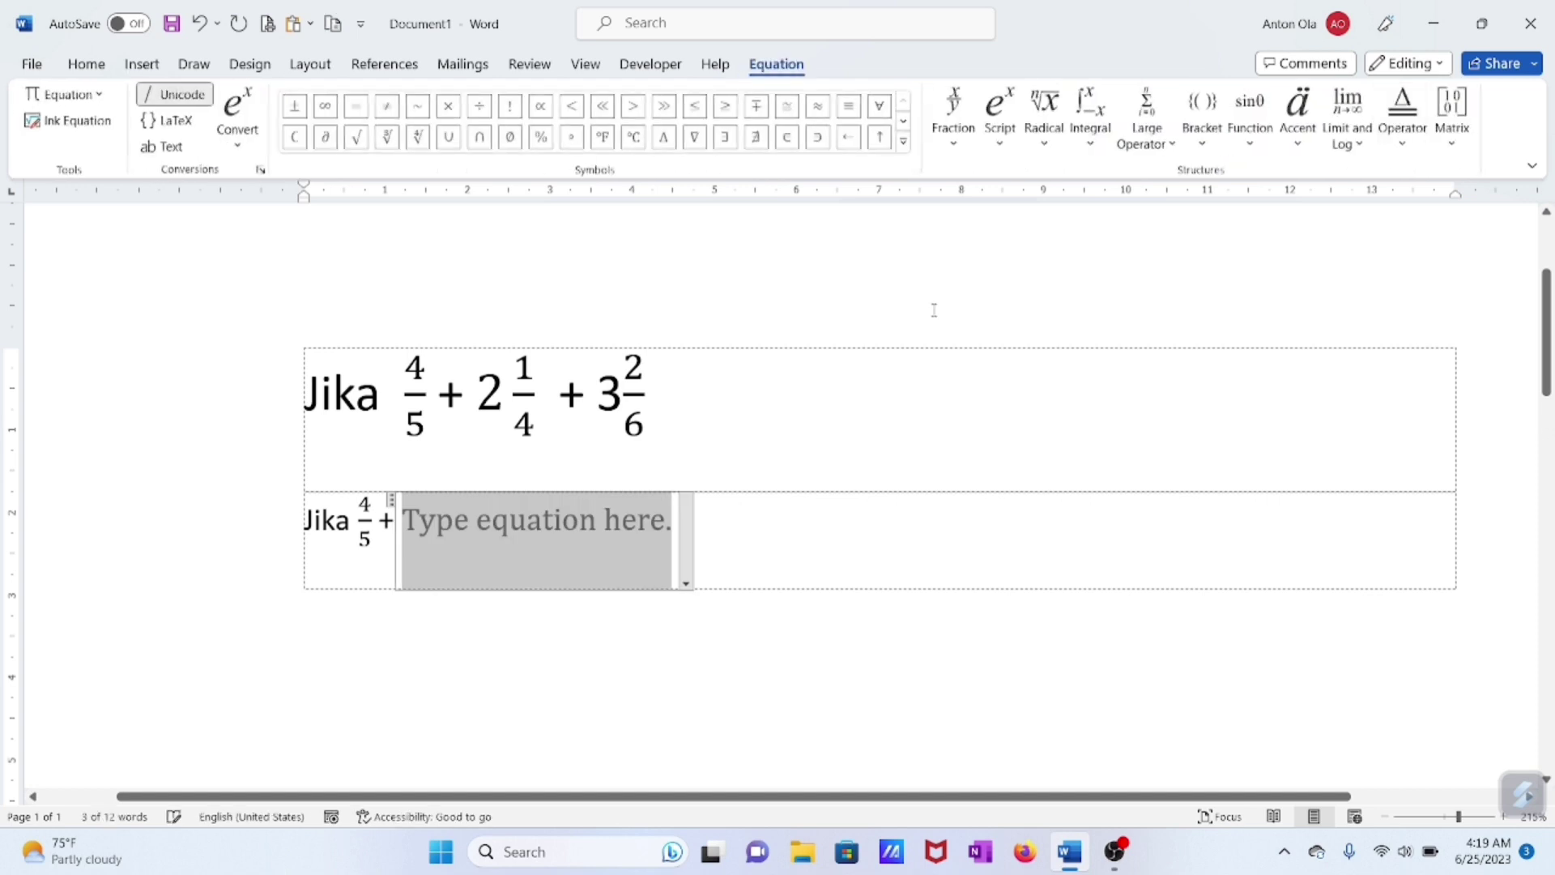
left_click(954, 117)
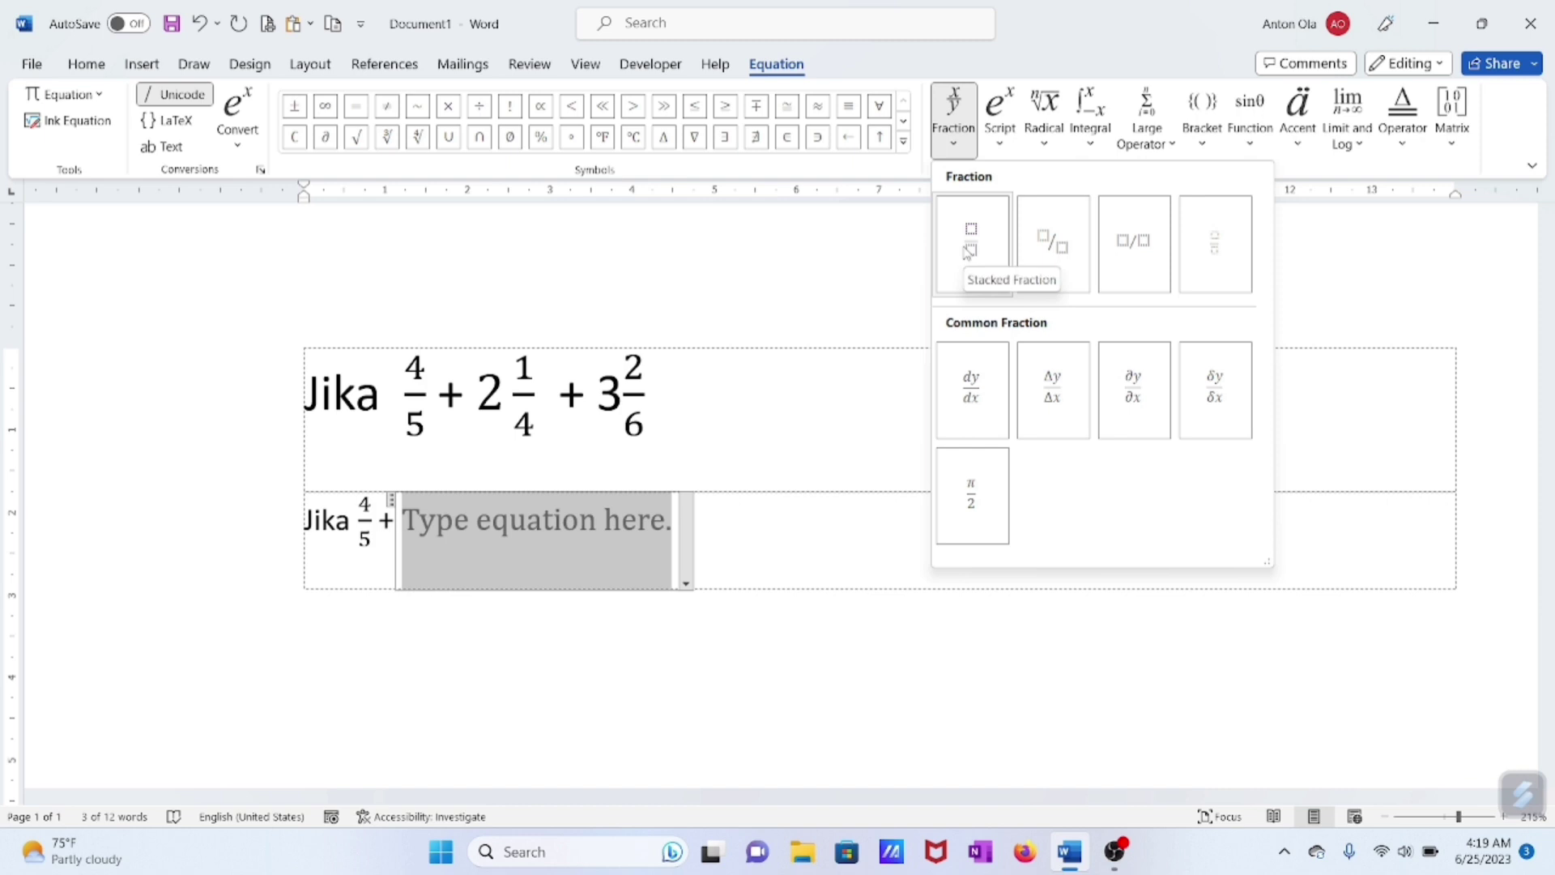
left_click(969, 247)
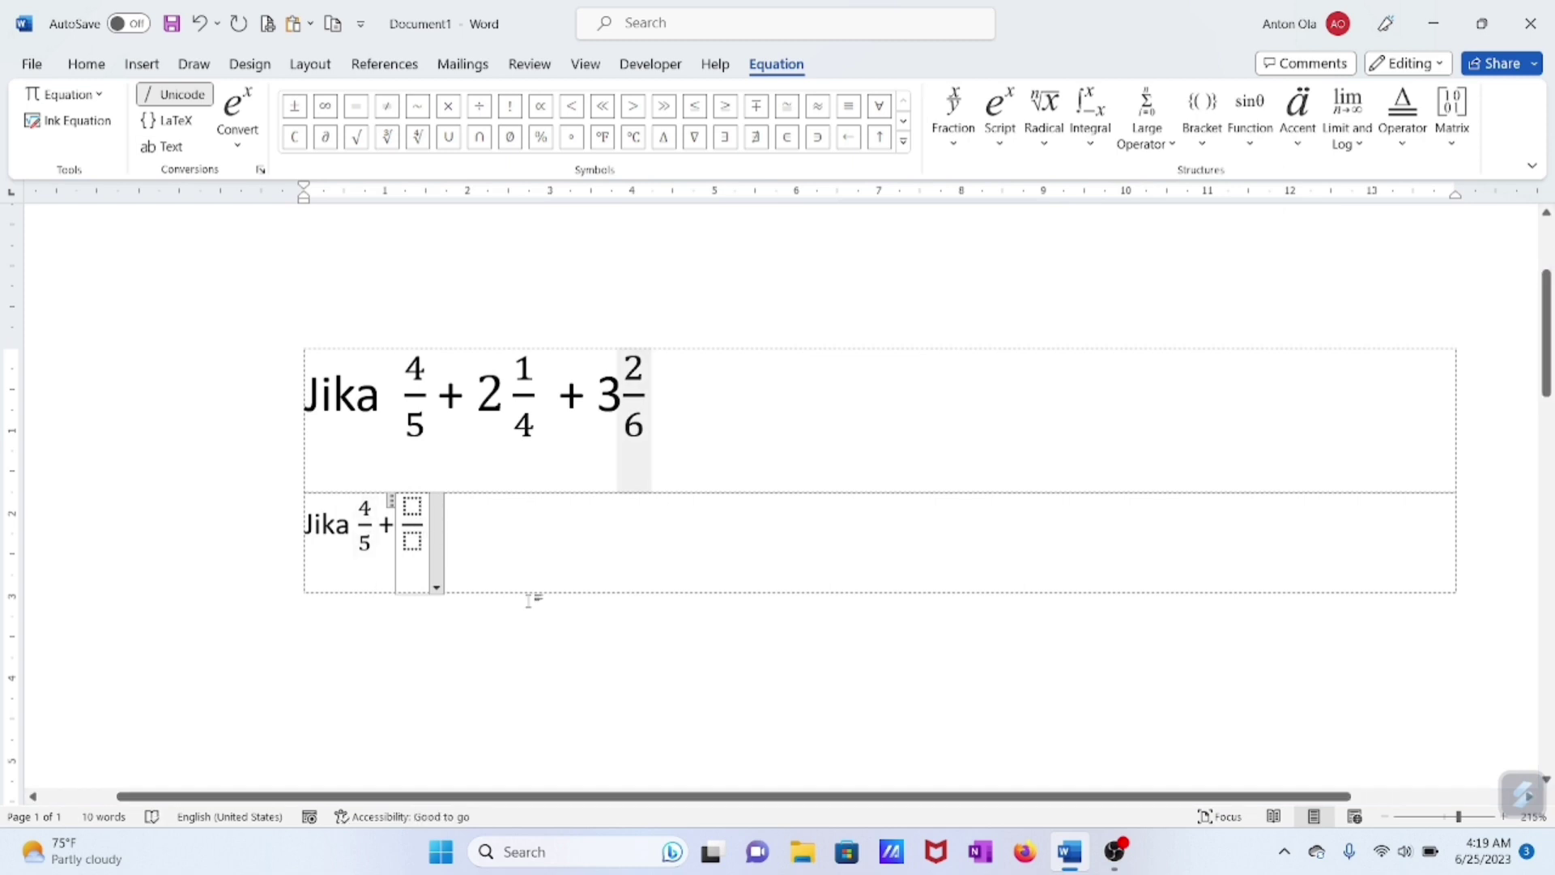
key("Left")
key("Up")
Step: Fill the equation as the mixed number 2 1/4: whole number 2, numerator 1, denominator 4
left_click(398, 521)
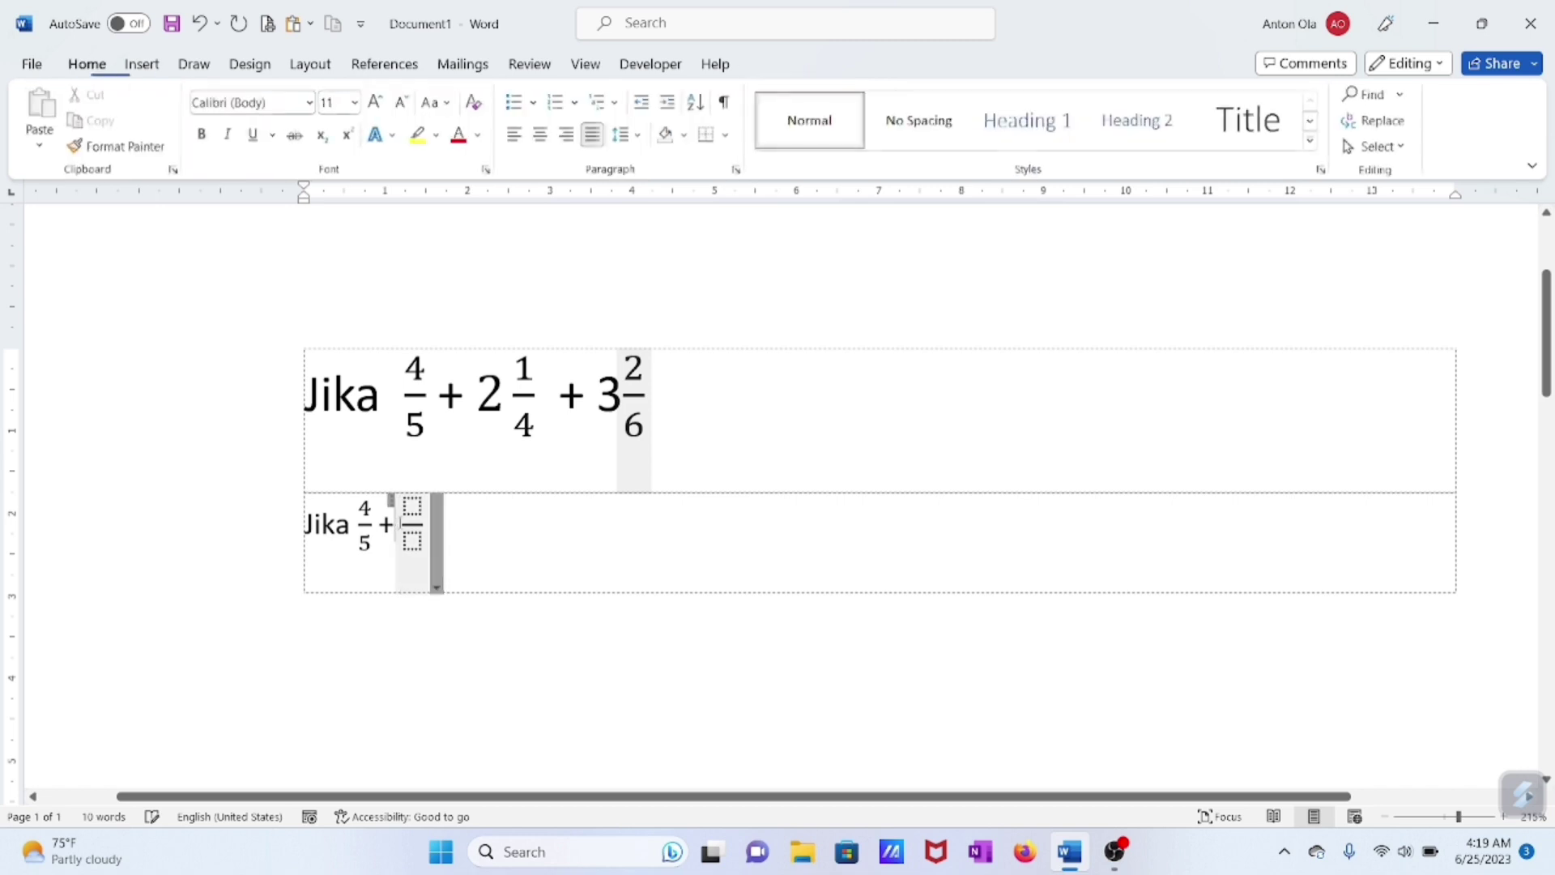
type("2")
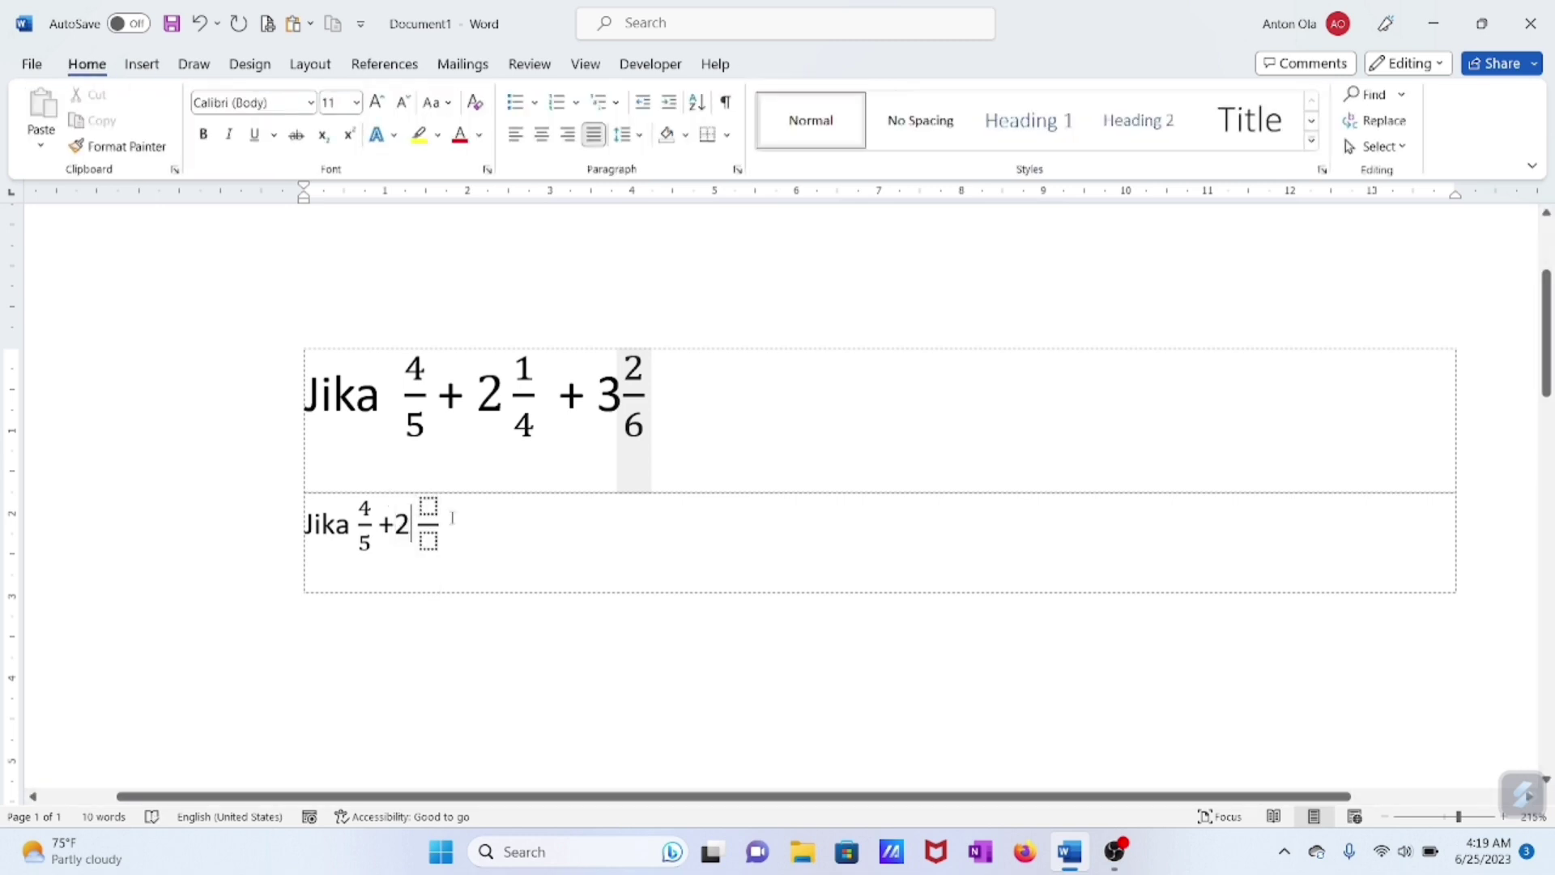
left_click(427, 506)
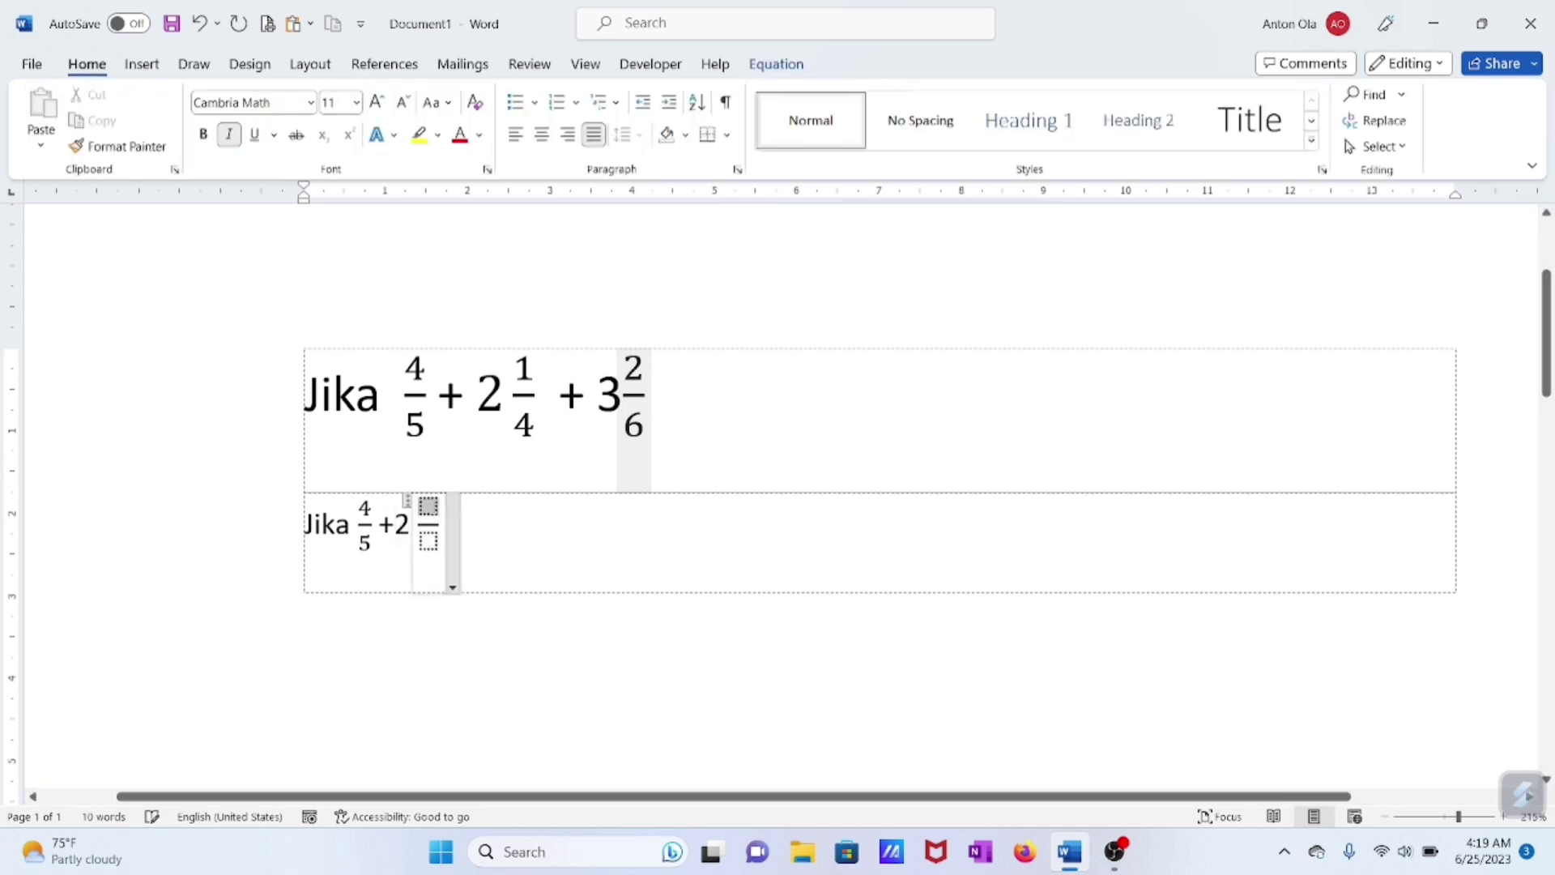
type("1")
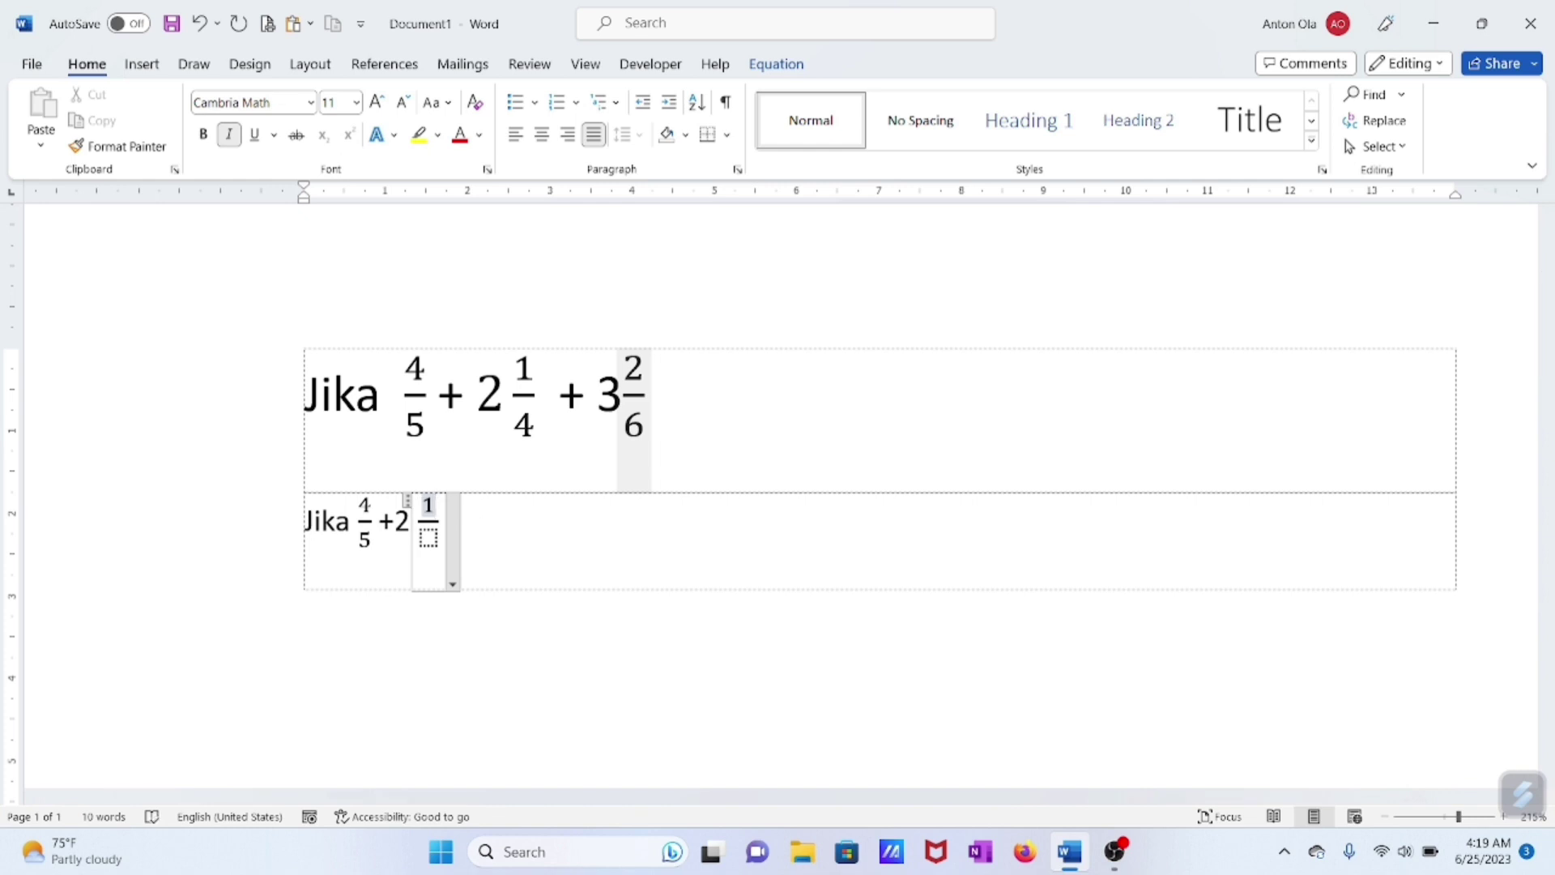
left_click(428, 538)
type("4")
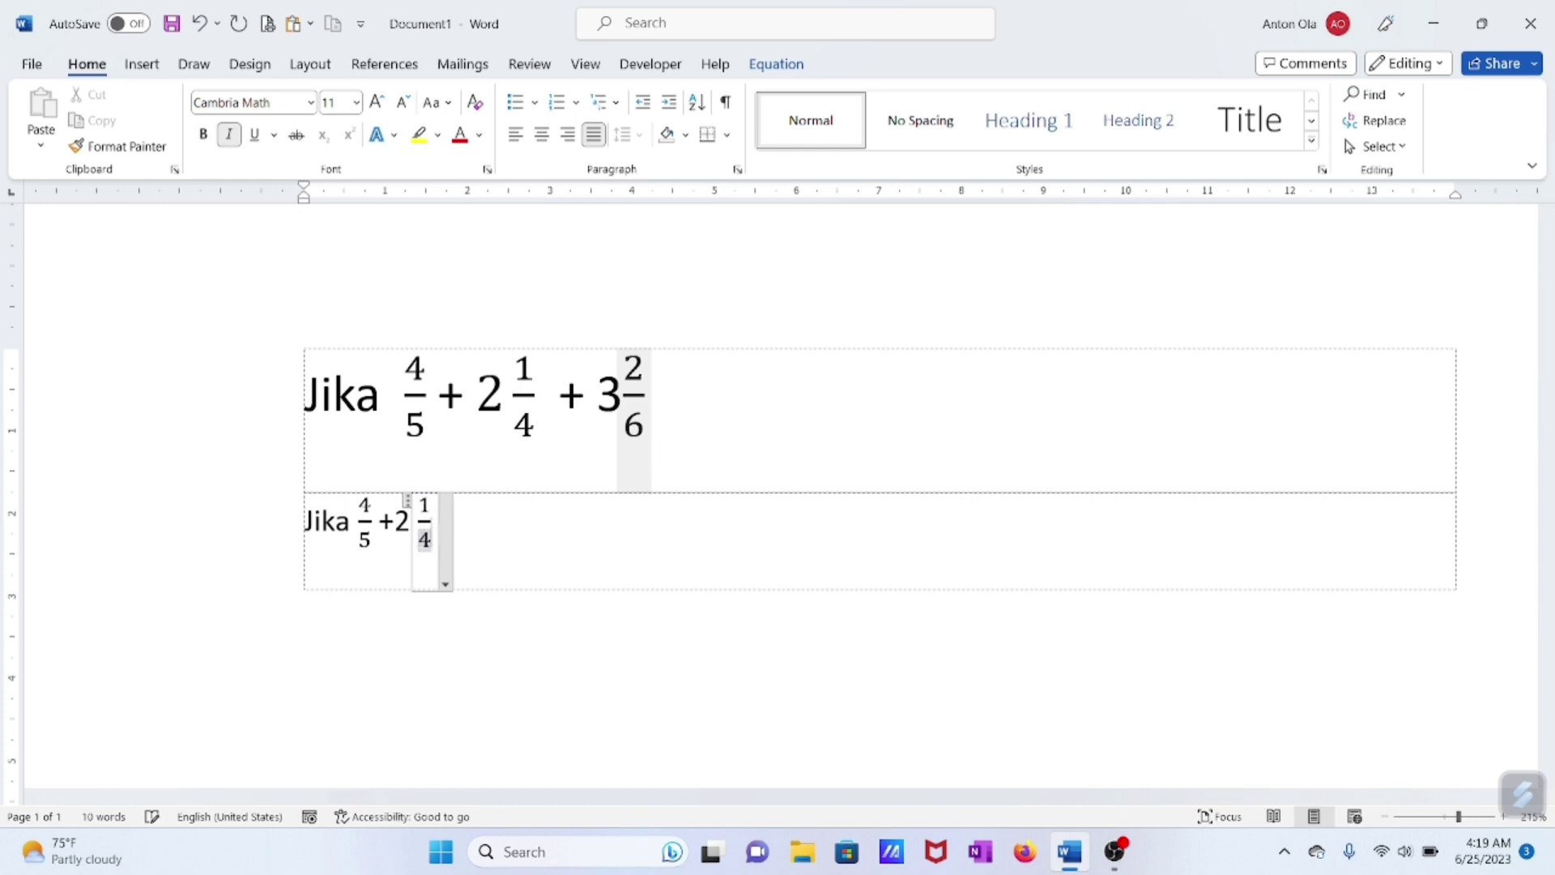
left_click(501, 537)
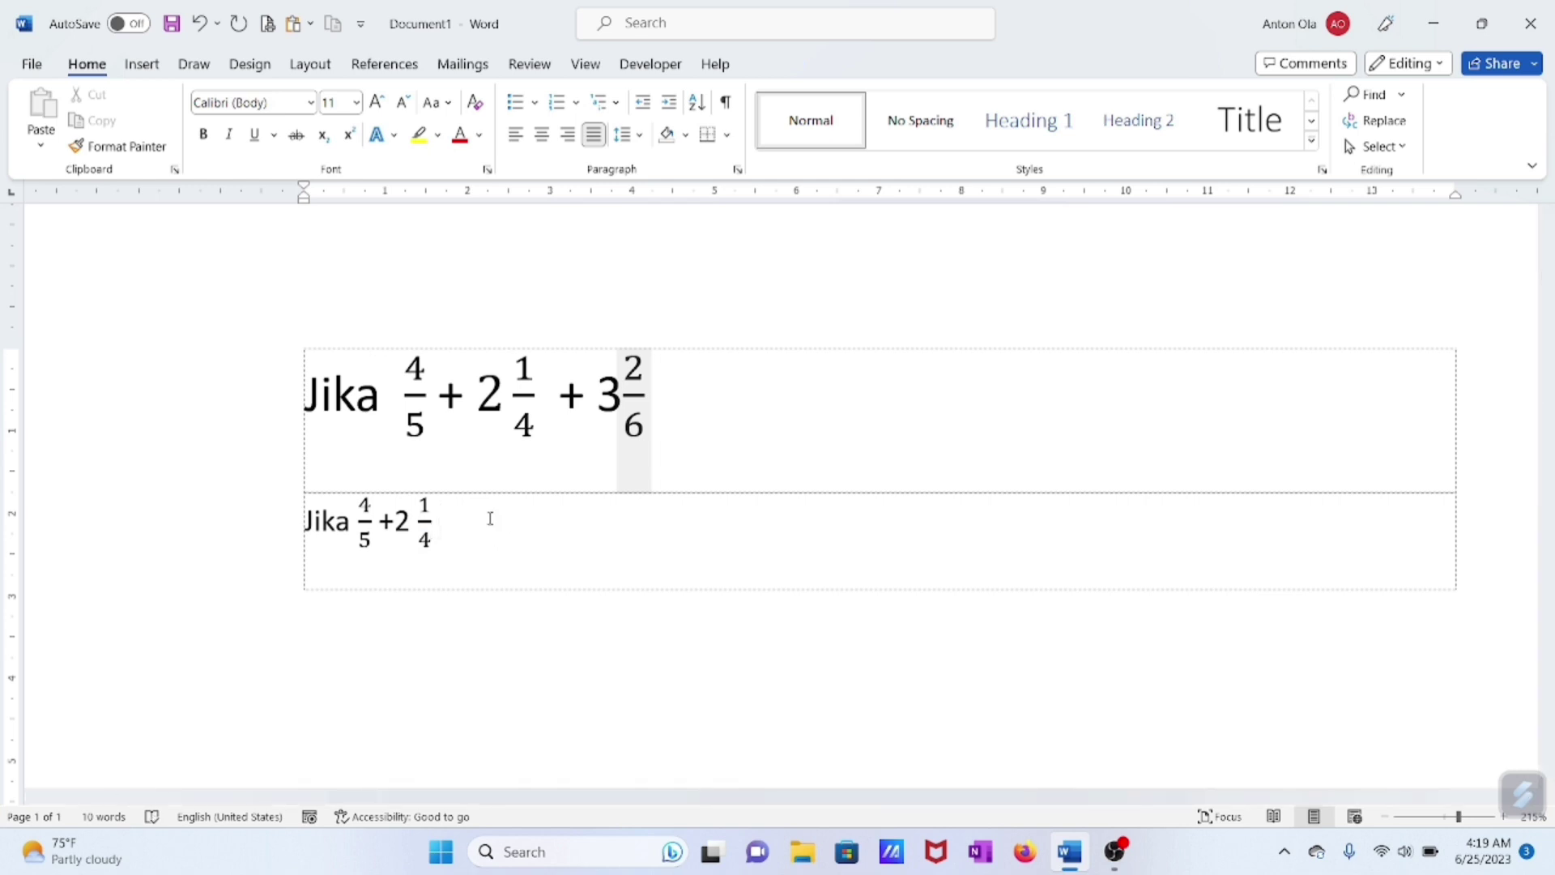
Step: Type '+ 3' and add a stacked 2/6 fraction equation after it
type(" +")
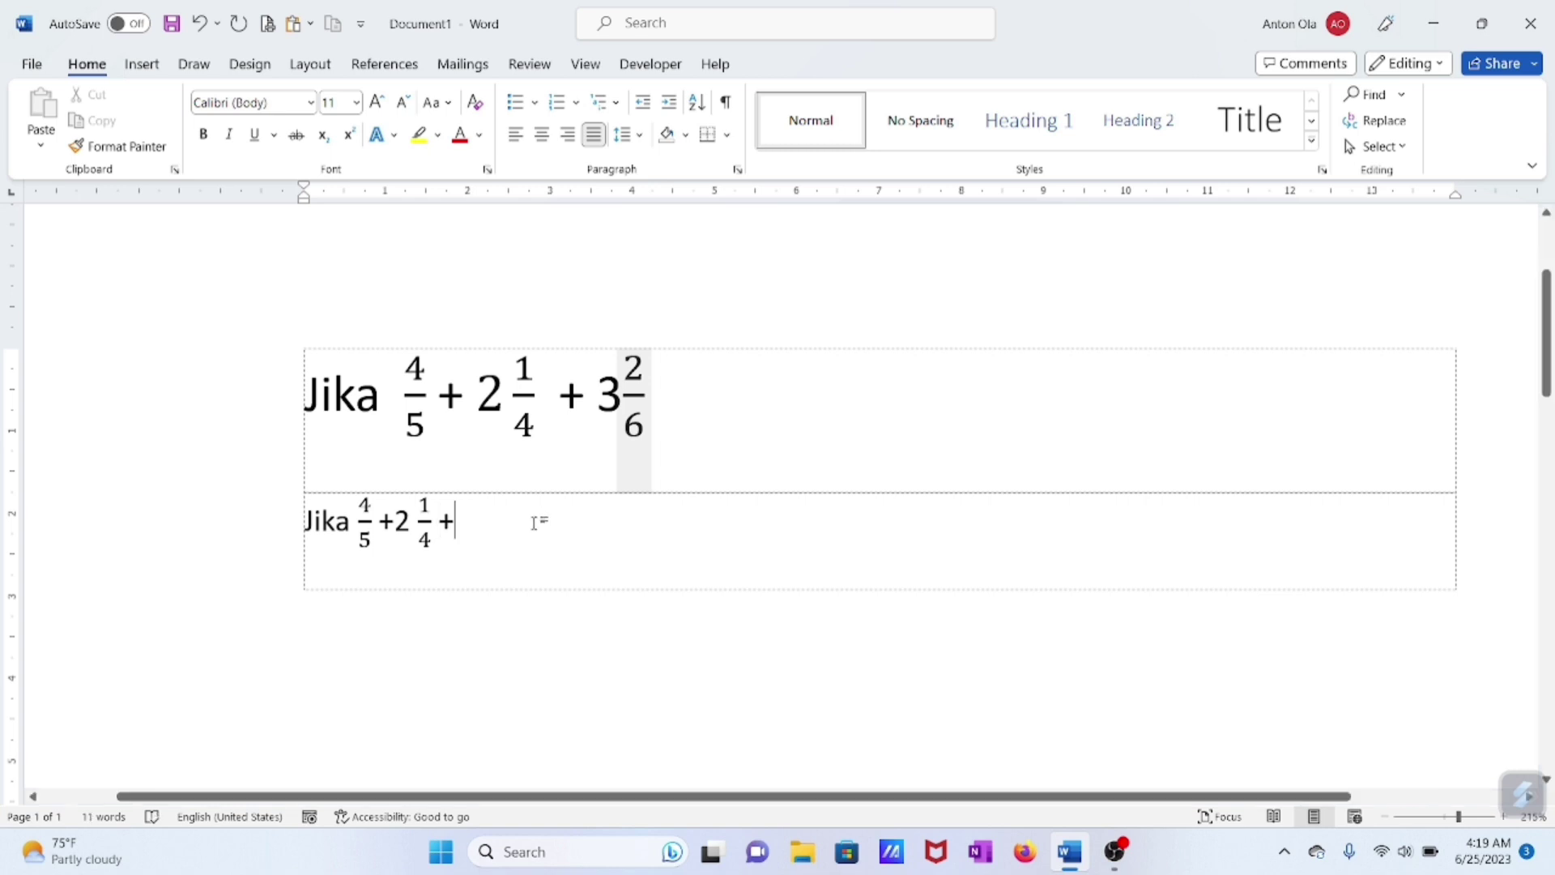
type(" 3")
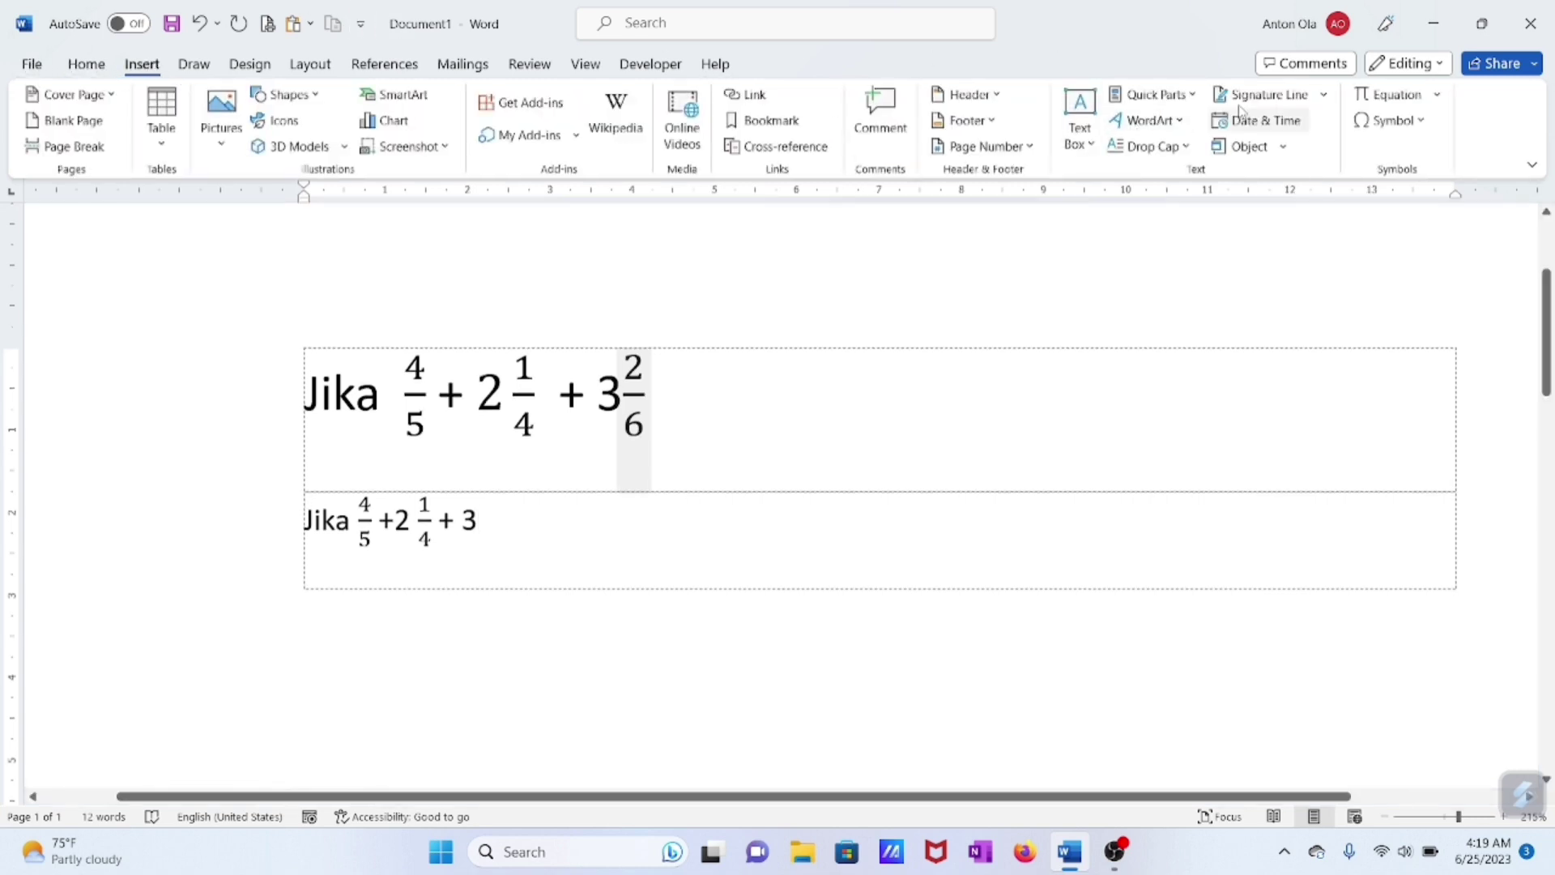
left_click(1386, 95)
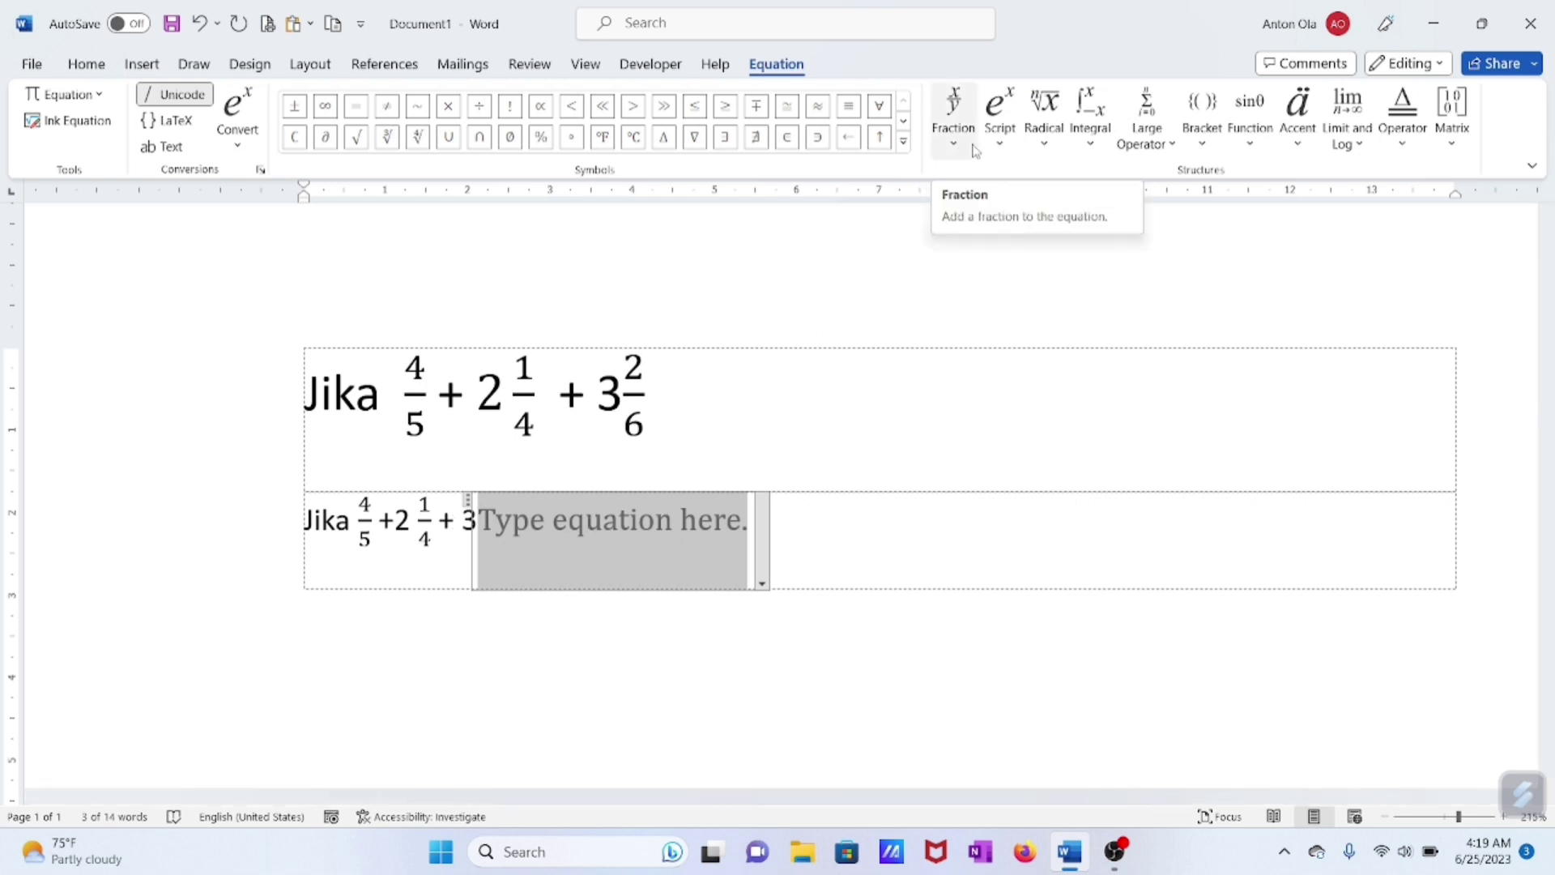
left_click(956, 118)
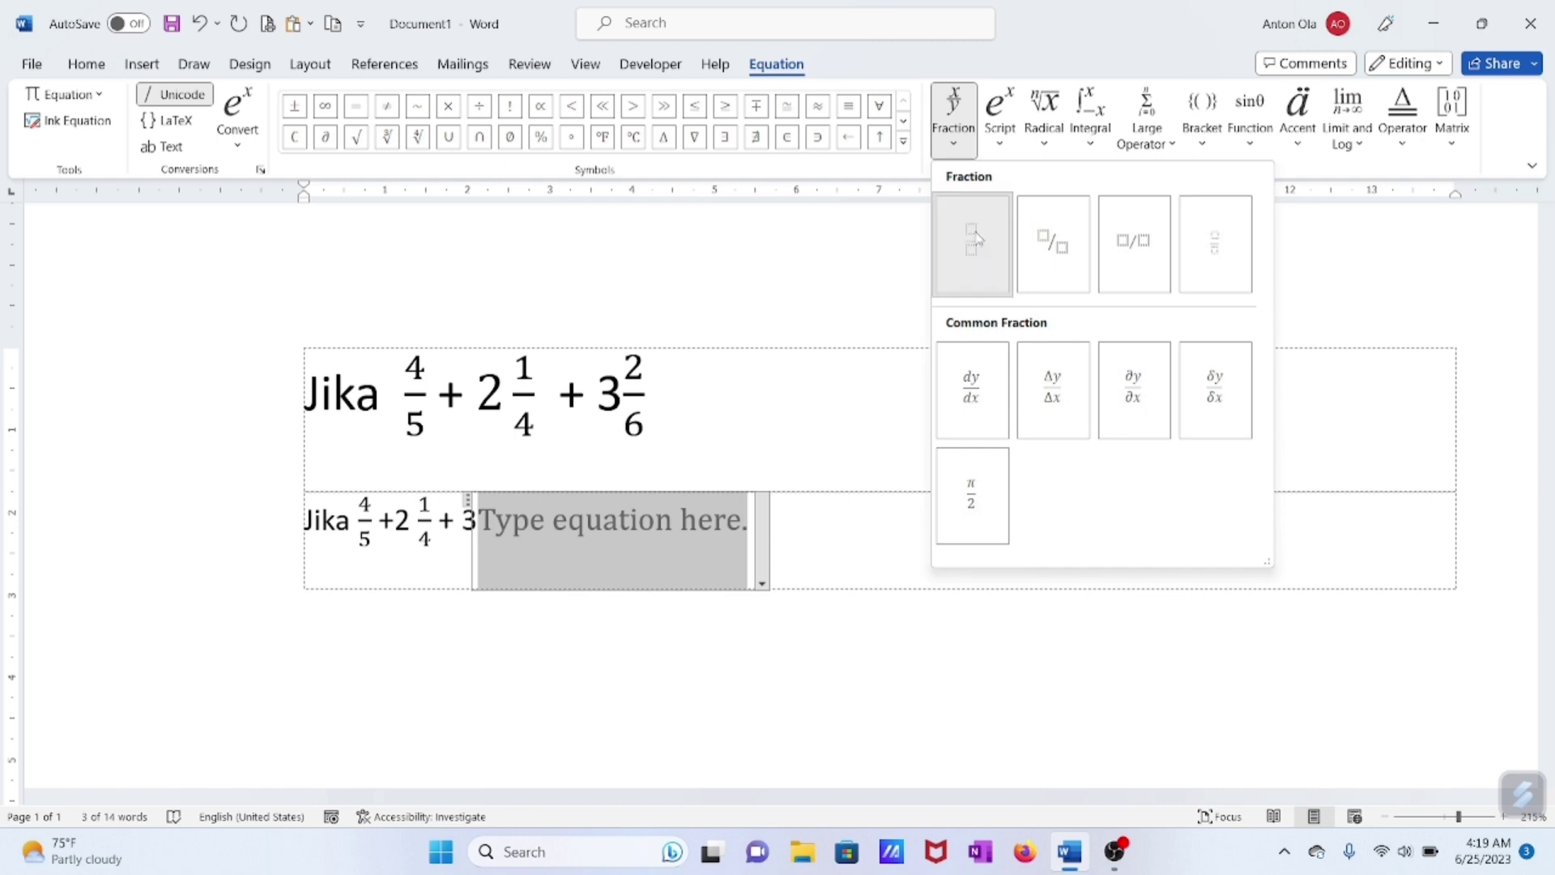
left_click(951, 251)
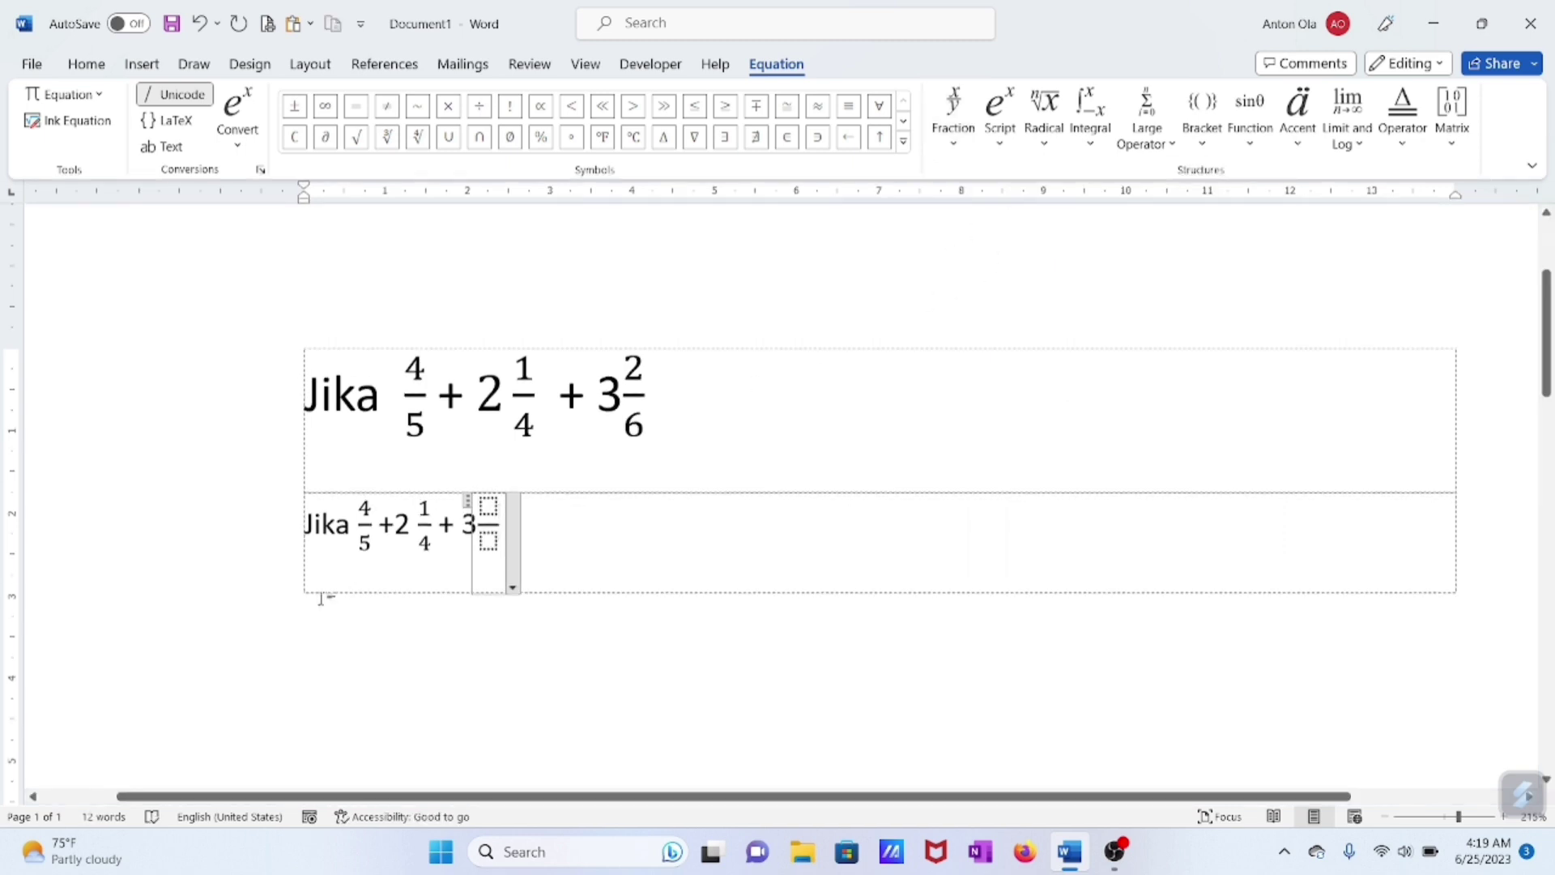
left_click(489, 507)
type("2")
key("Down")
type("6")
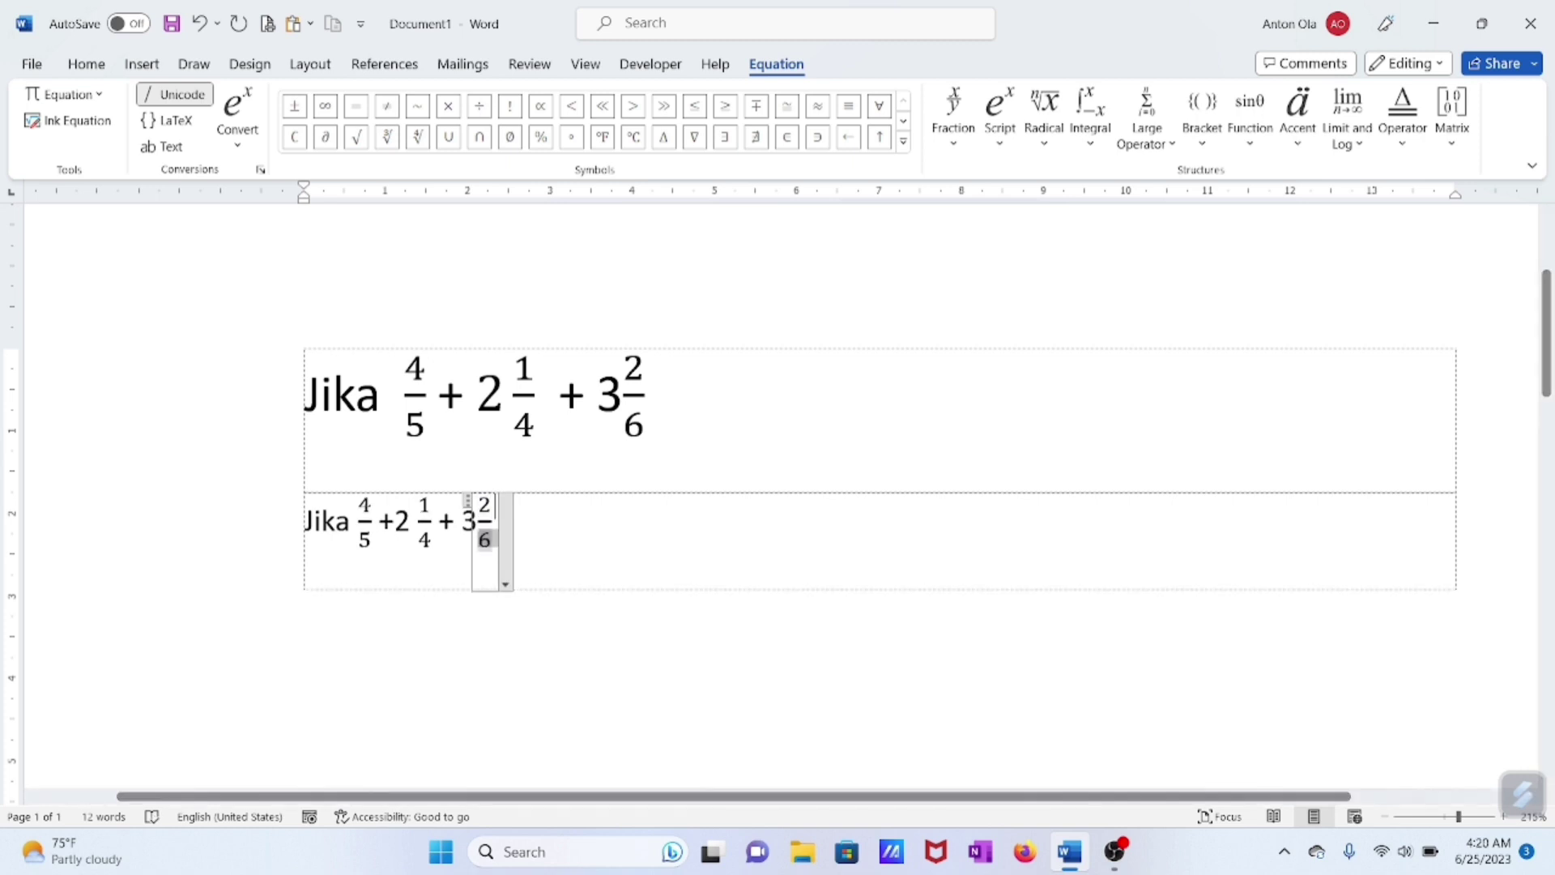
left_click(565, 539)
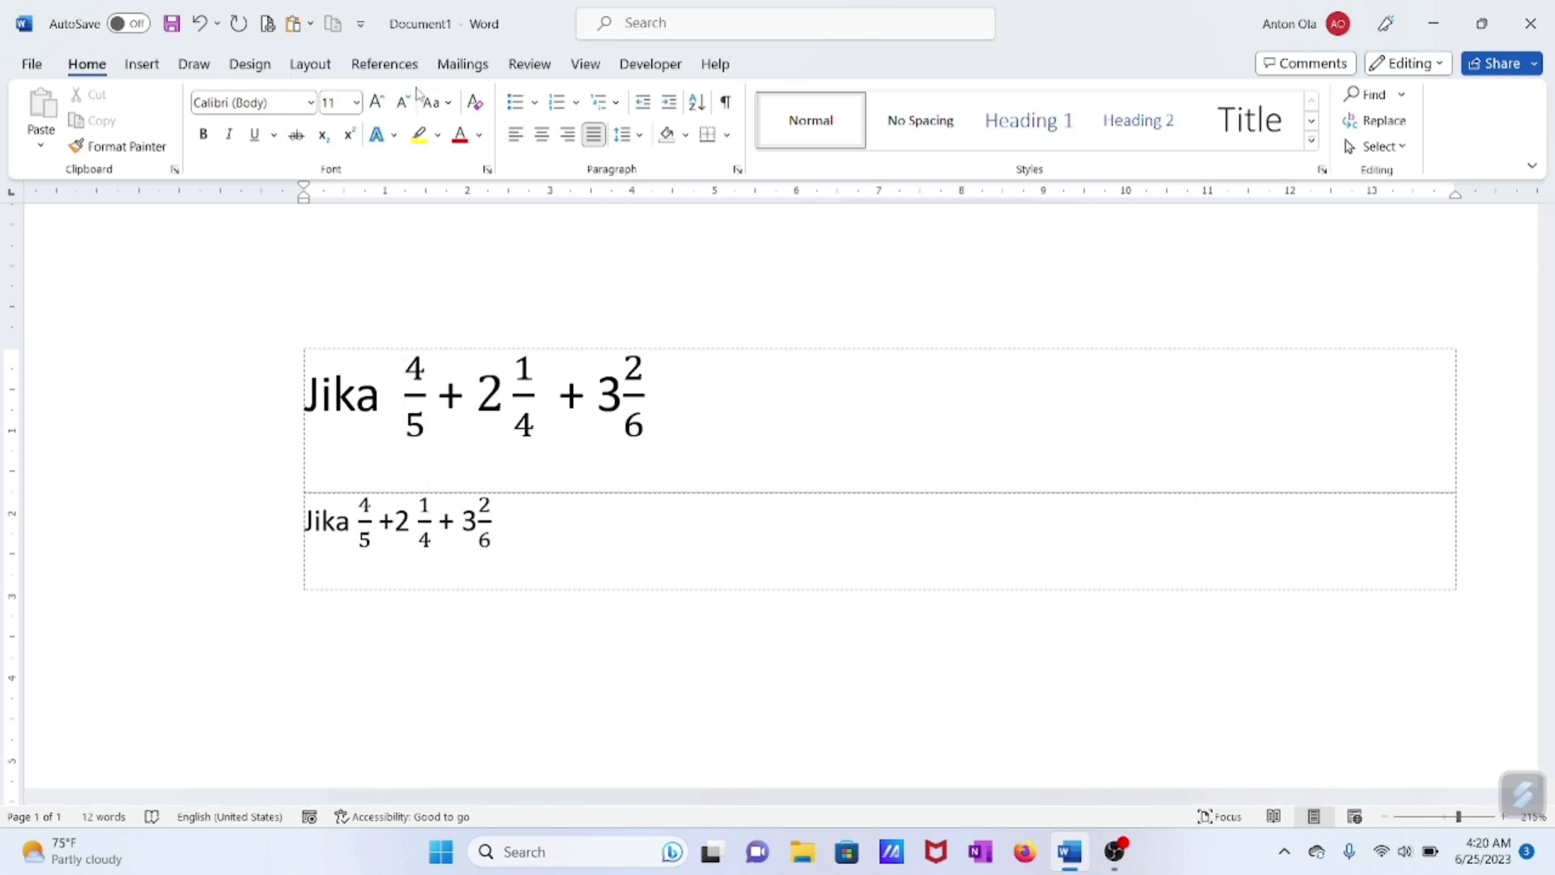
left_click(142, 64)
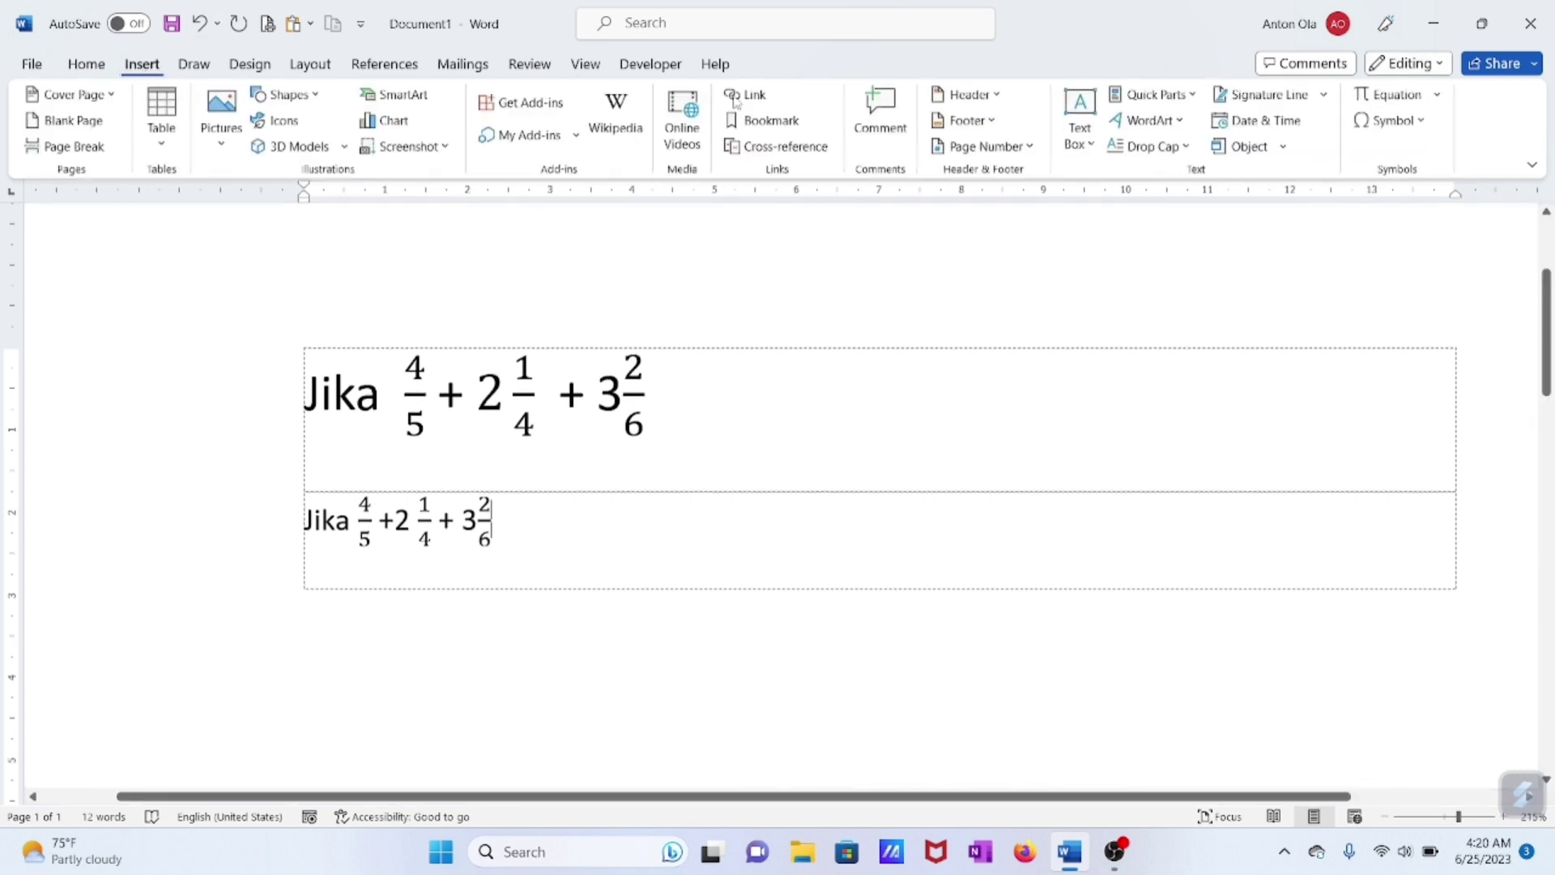
left_click(1386, 98)
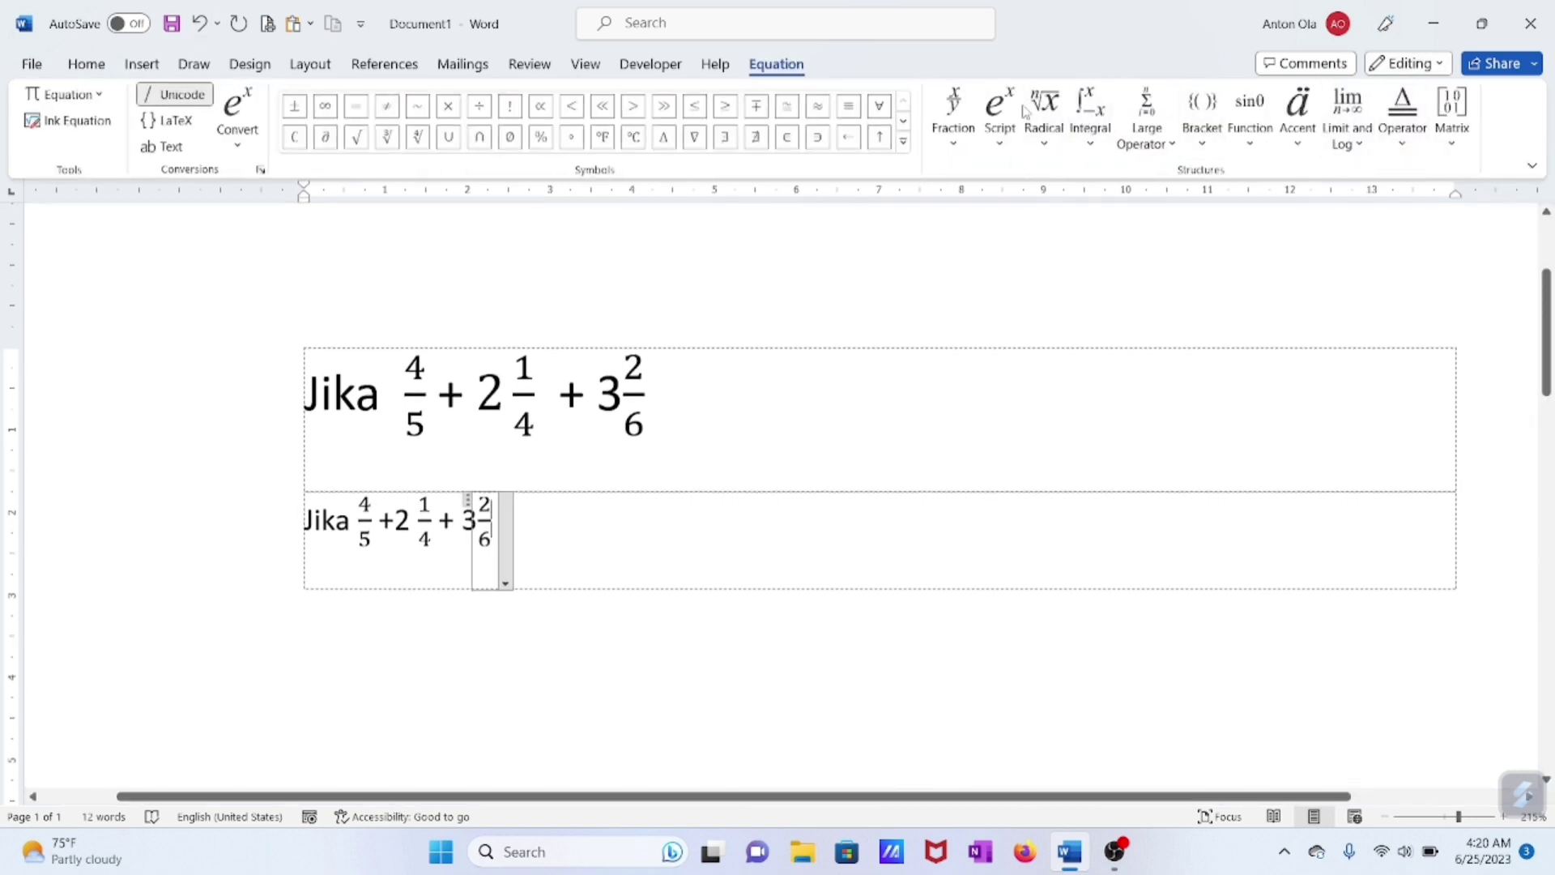